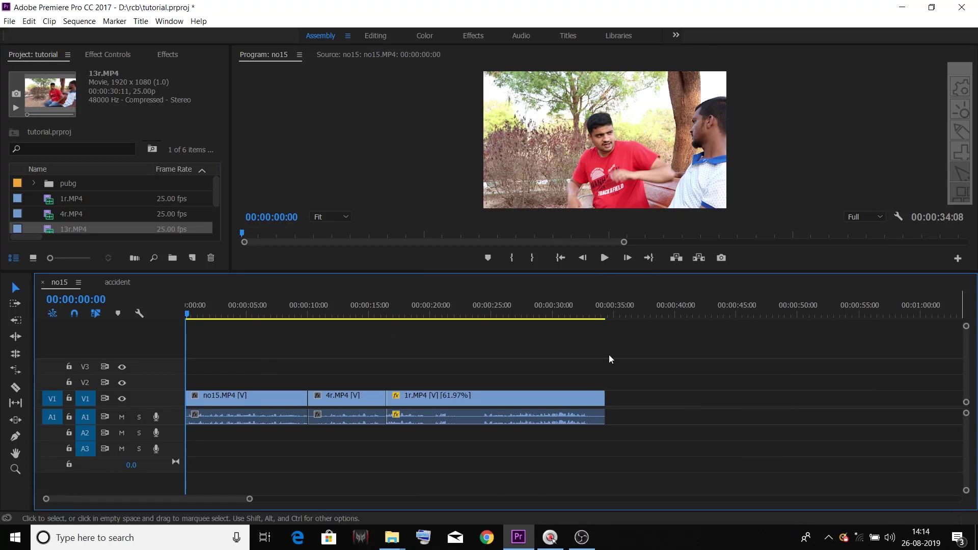
Step: Check in the list of available panels that Tools is enabled
click(9, 482)
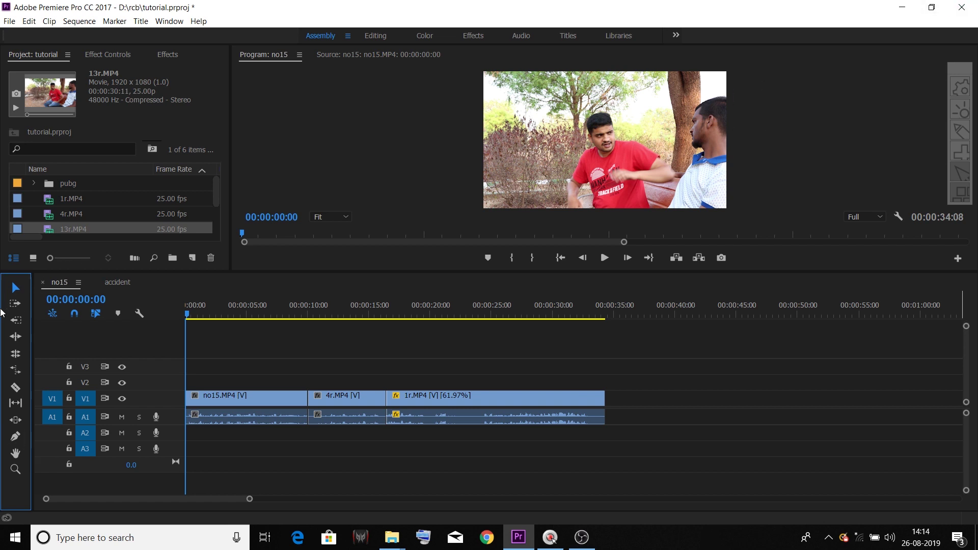
click(169, 21)
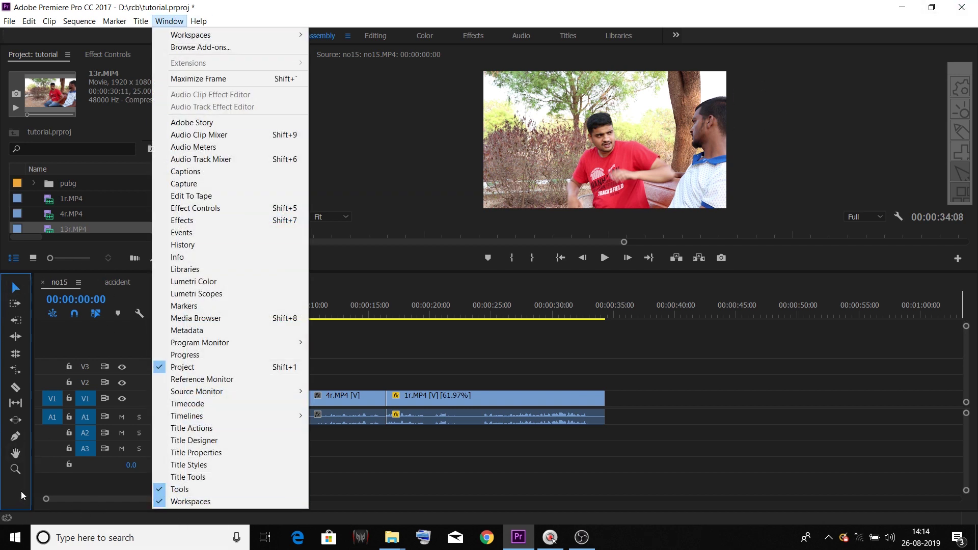
click(6, 493)
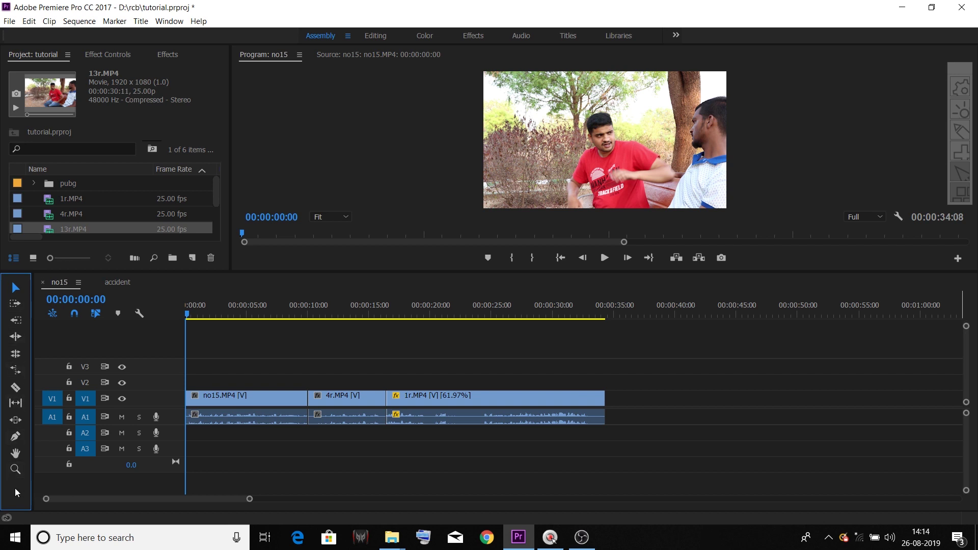
Step: Activate the Selection tool and select the no15.MP4, 4r.MP4 and 1r.MP4 clips individually, ending with 4r.MP4 selected
click(15, 289)
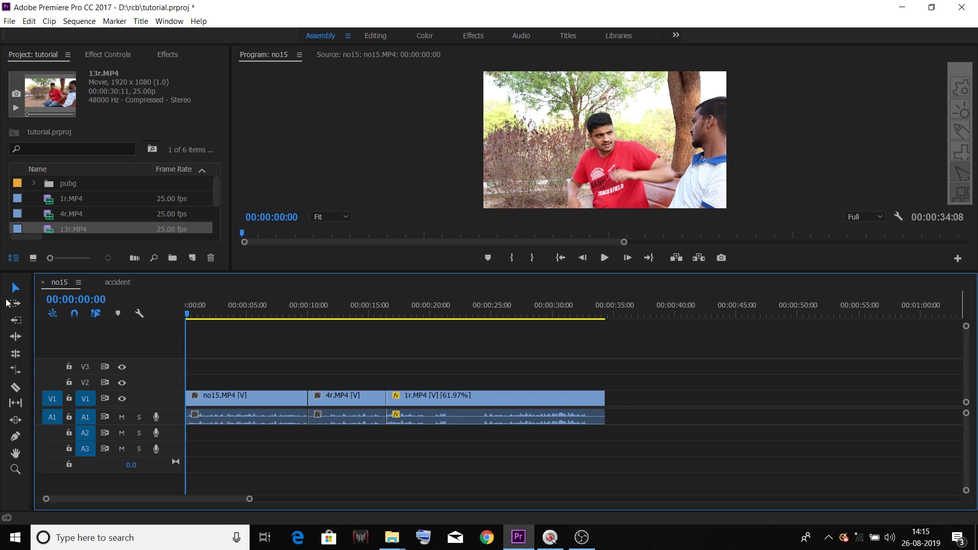
click(16, 291)
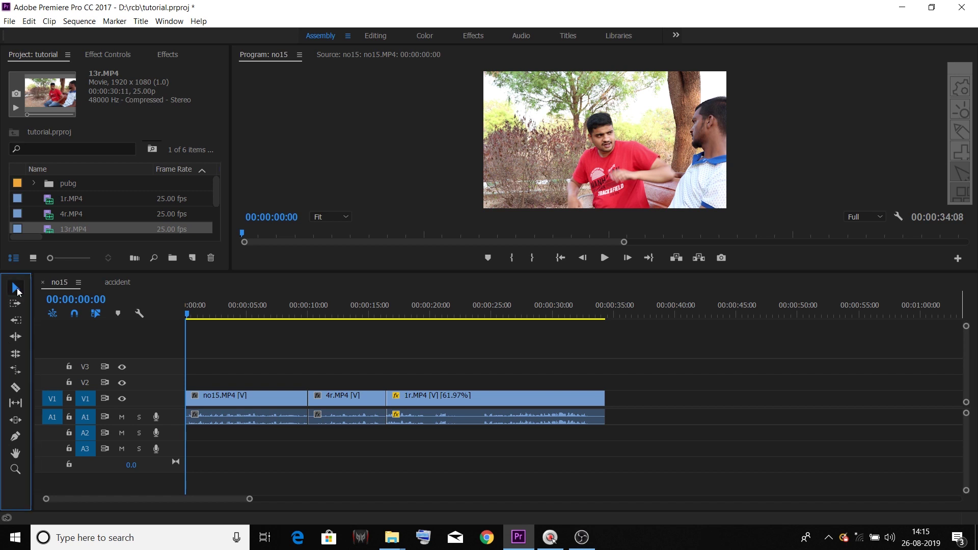
key(v)
key(v)
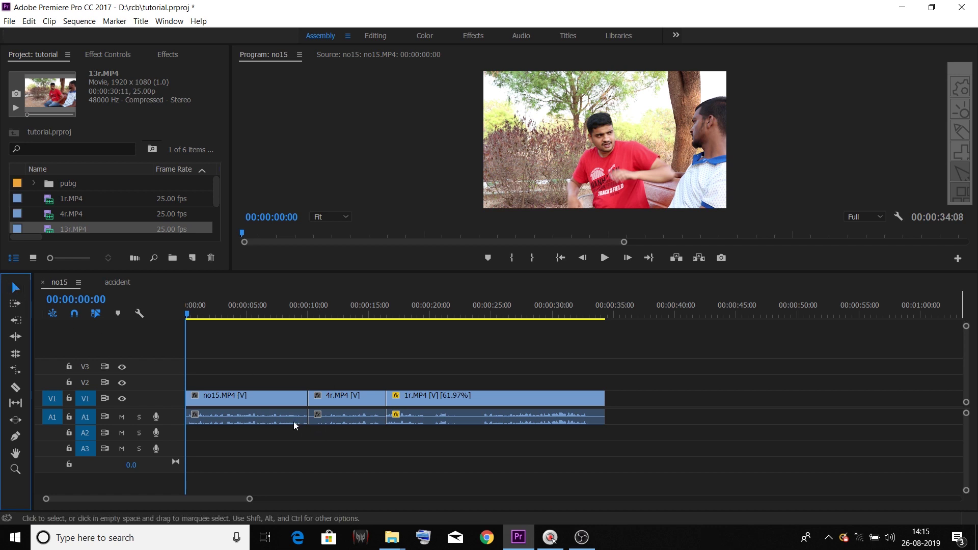
click(279, 400)
click(344, 404)
click(522, 408)
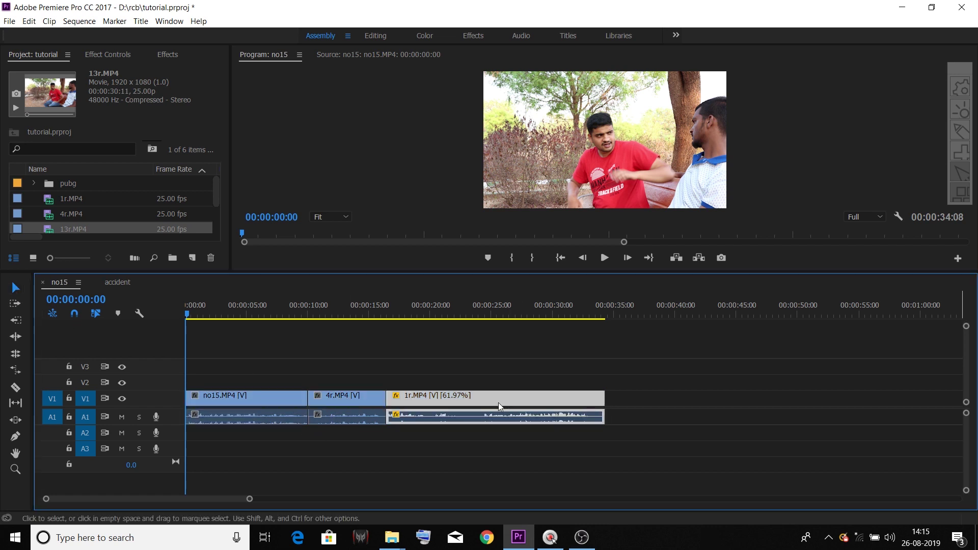
click(333, 398)
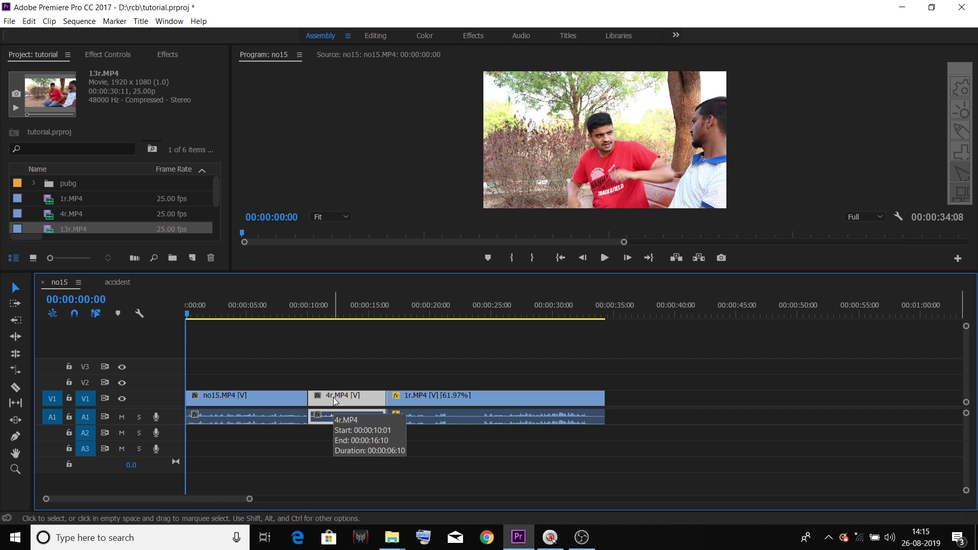
Step: Move the 4r.MP4 clip past 1r.MP4 to end at 00:00:48:00, and trim no15.MP4 to run from 00:00:01:01 to 00:00:08:03
drag(333, 398, 722, 408)
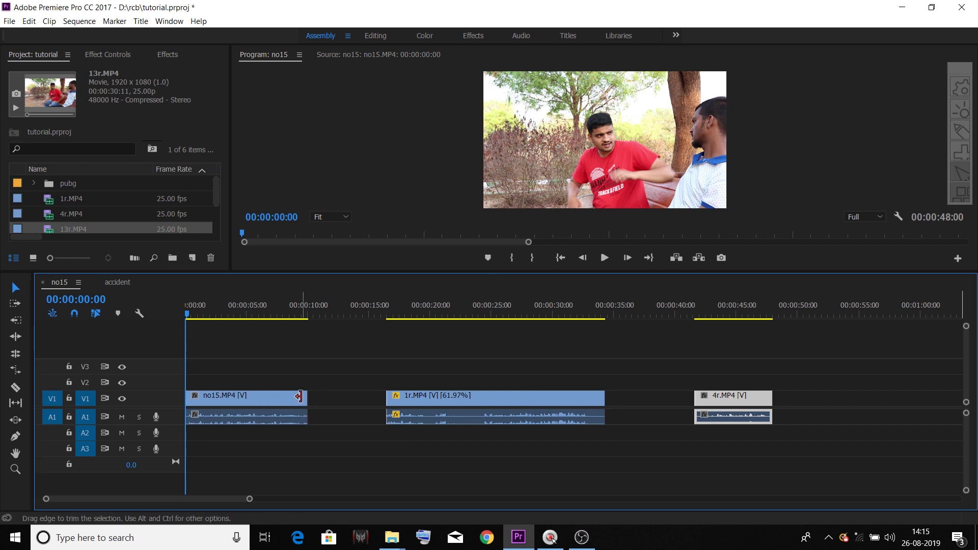
drag(306, 399, 283, 400)
drag(189, 398, 198, 399)
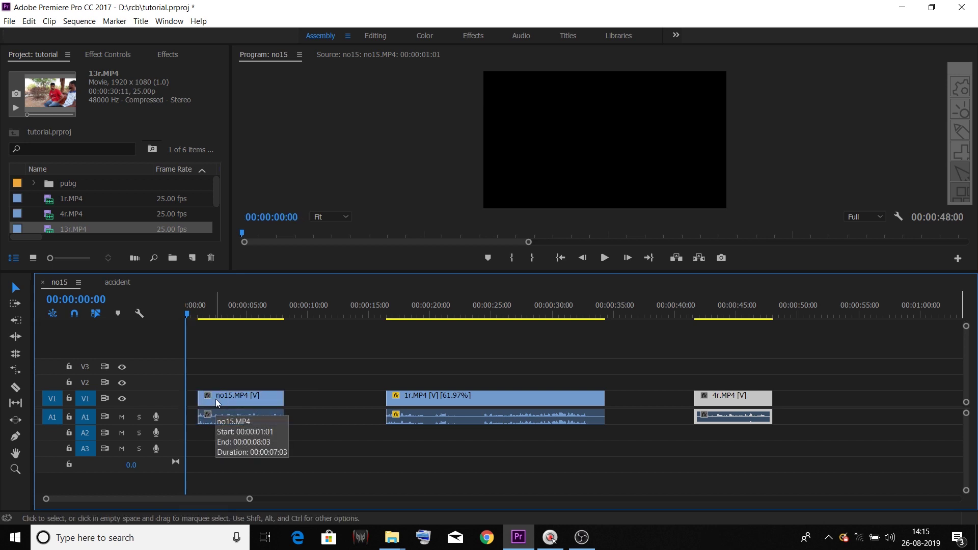
click(338, 403)
key(Delete)
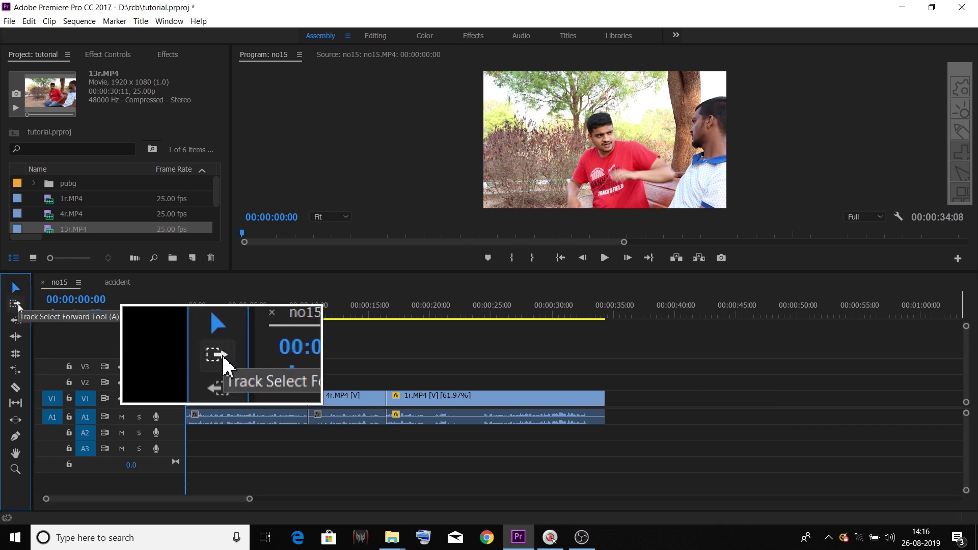
Step: Select 4r.MP4 and everything after it in the no15 sequence with the Track Select Forward tool
click(17, 305)
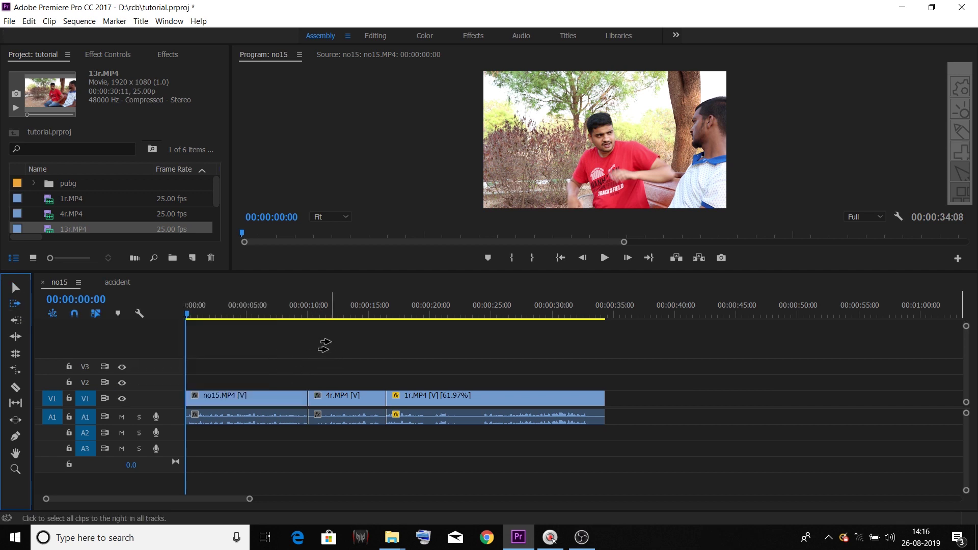
click(307, 402)
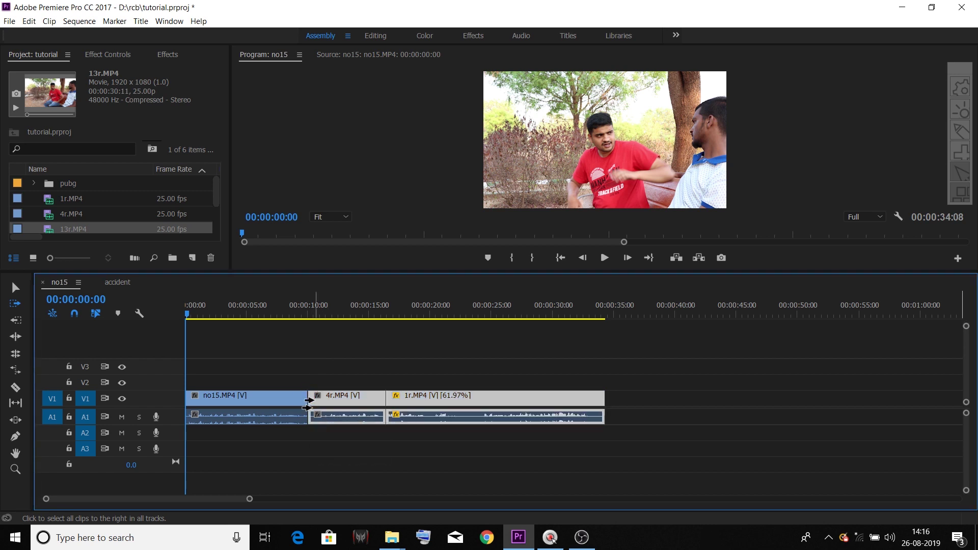
Step: In the accident sequence, select all clips from 14.MP4 onward, shift them about 18 seconds later and return them to their original position
click(125, 281)
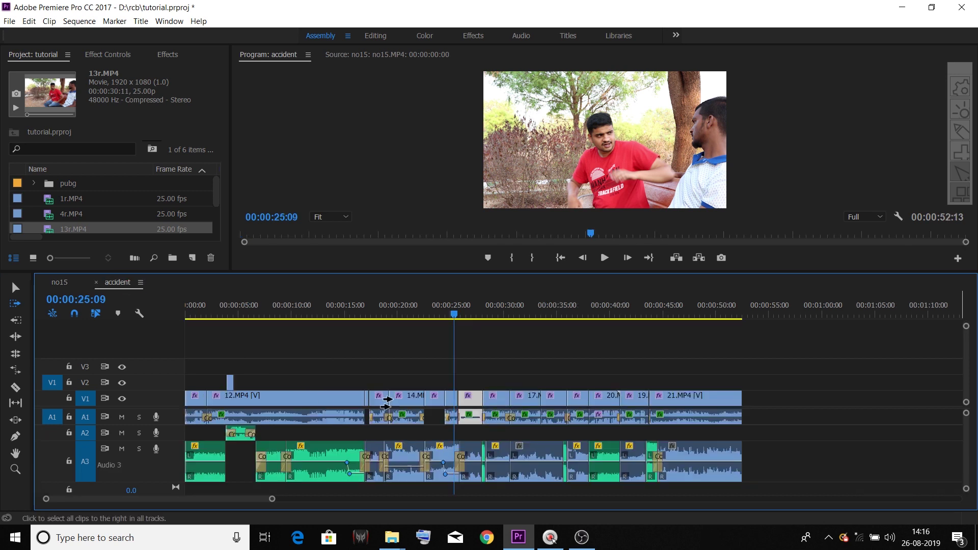
click(383, 403)
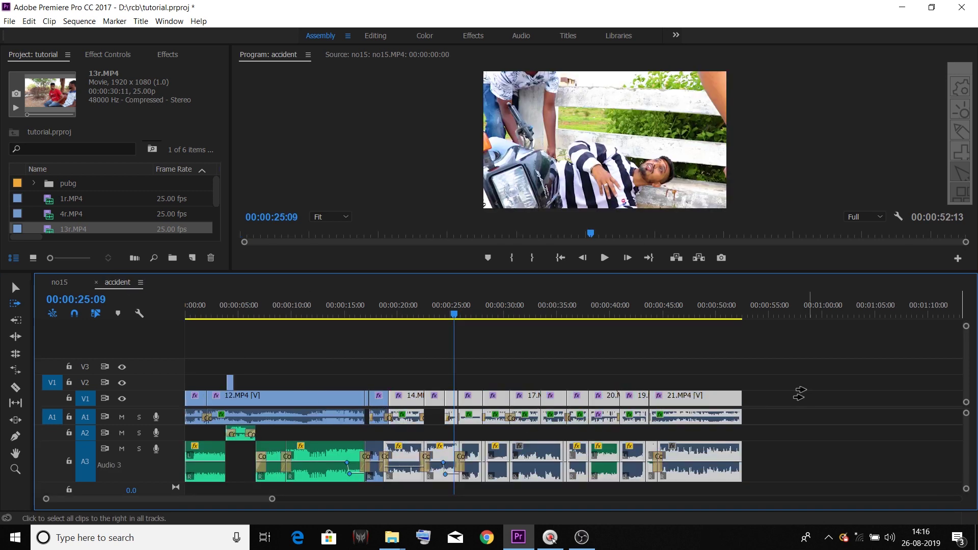
drag(397, 400, 605, 400)
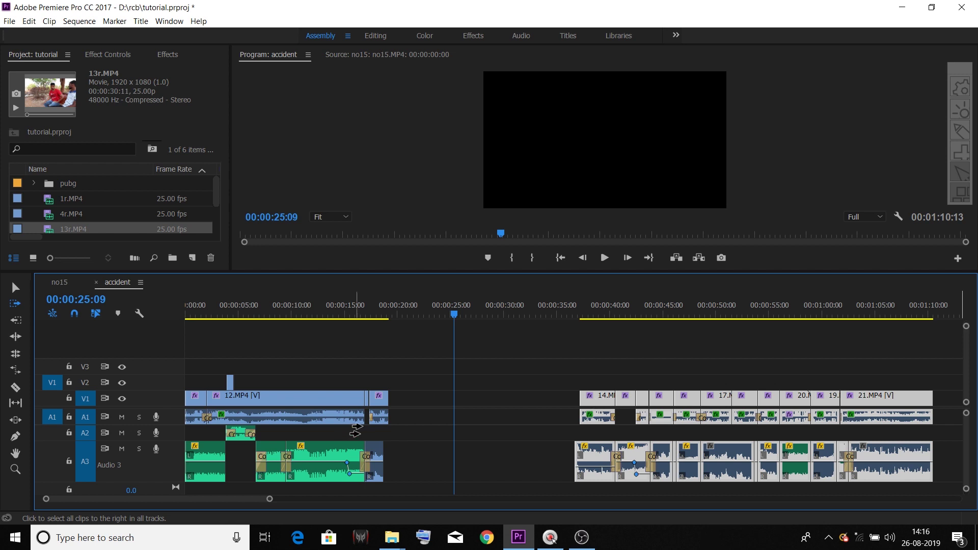
drag(590, 400, 405, 401)
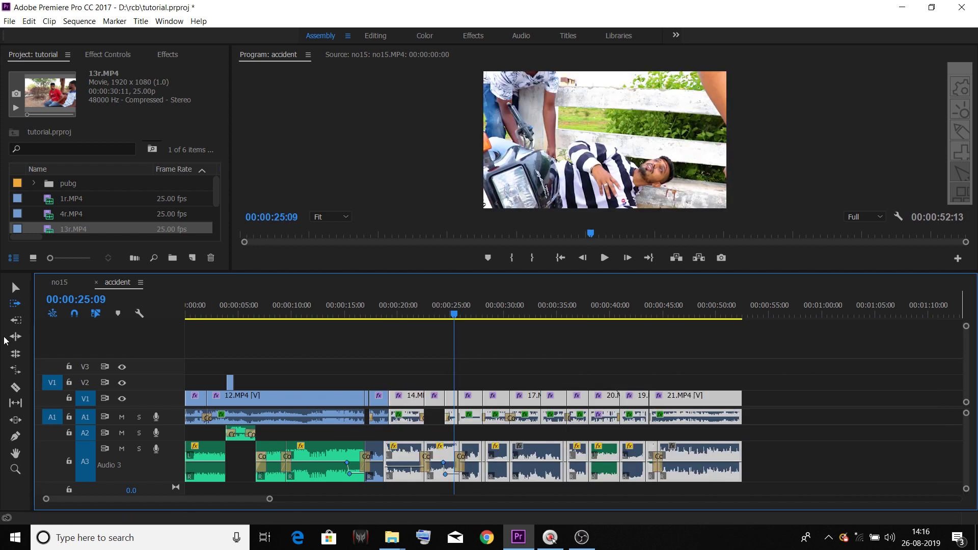
Step: With the Track Select Backward tool, select different ranges of preceding clips in the accident sequence, ending with everything before the first 17.MP4 clip
click(13, 307)
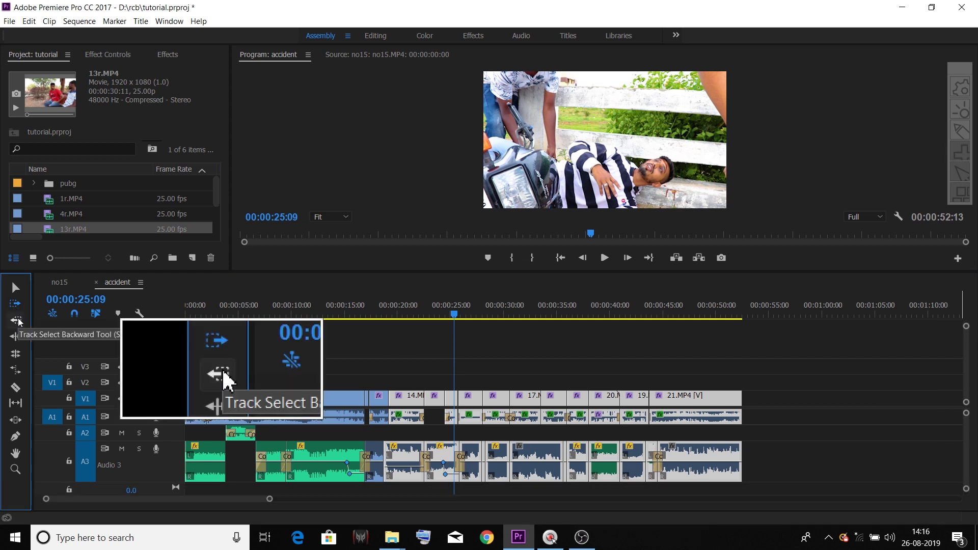
click(19, 325)
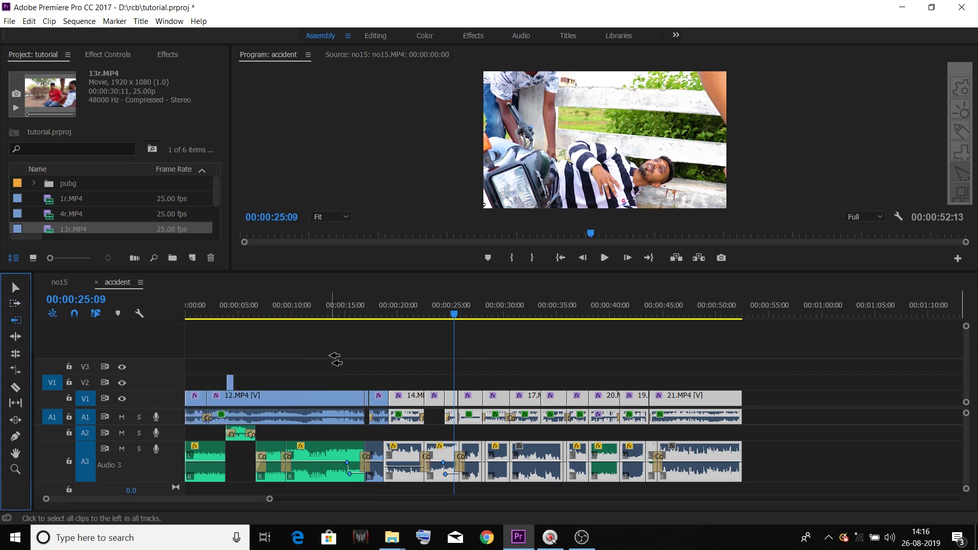
click(380, 401)
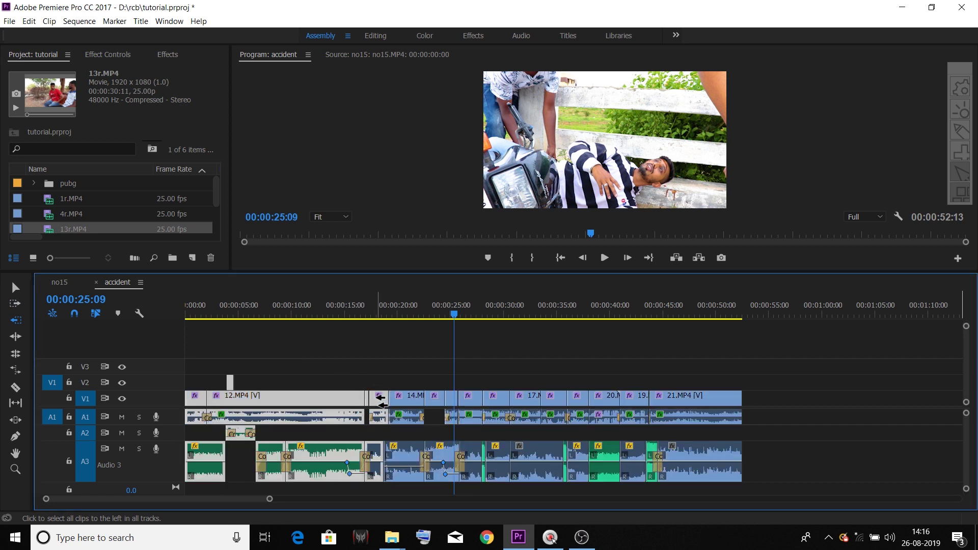
click(476, 401)
click(502, 401)
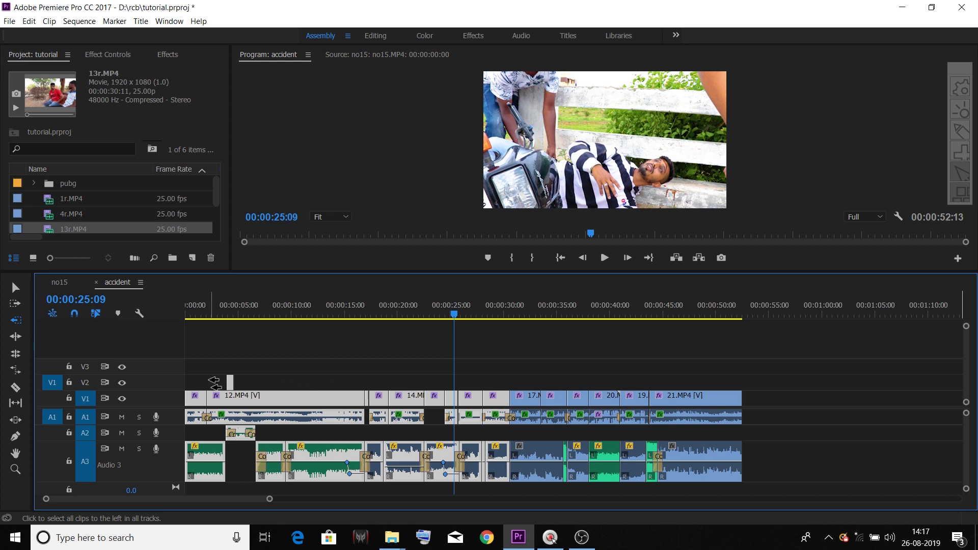
click(304, 345)
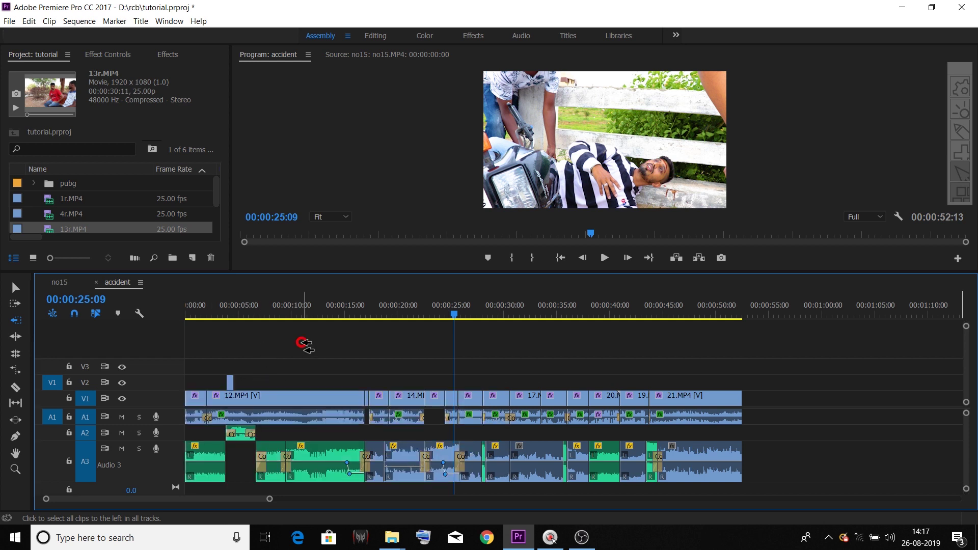
click(511, 396)
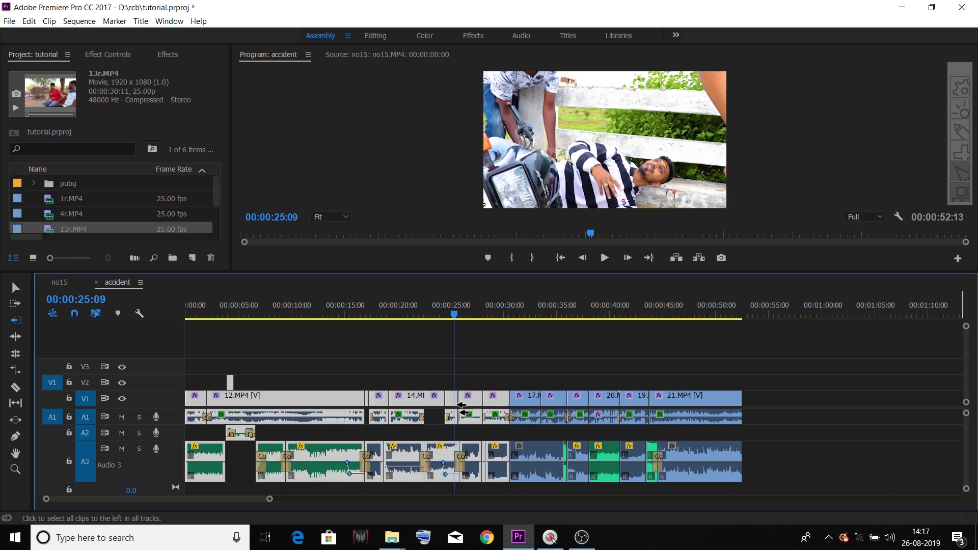
Step: Try moving the backward-selected clips beyond the end of the accident sequence, undo the moves and fit the whole sequence in view
drag(509, 401, 973, 448)
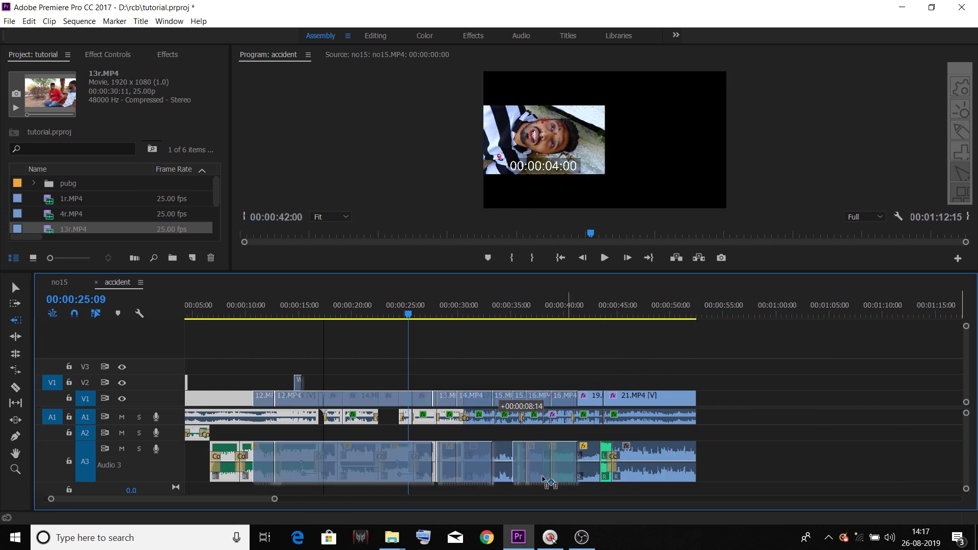
key(ctrl+z)
key(minus)
drag(285, 398, 781, 399)
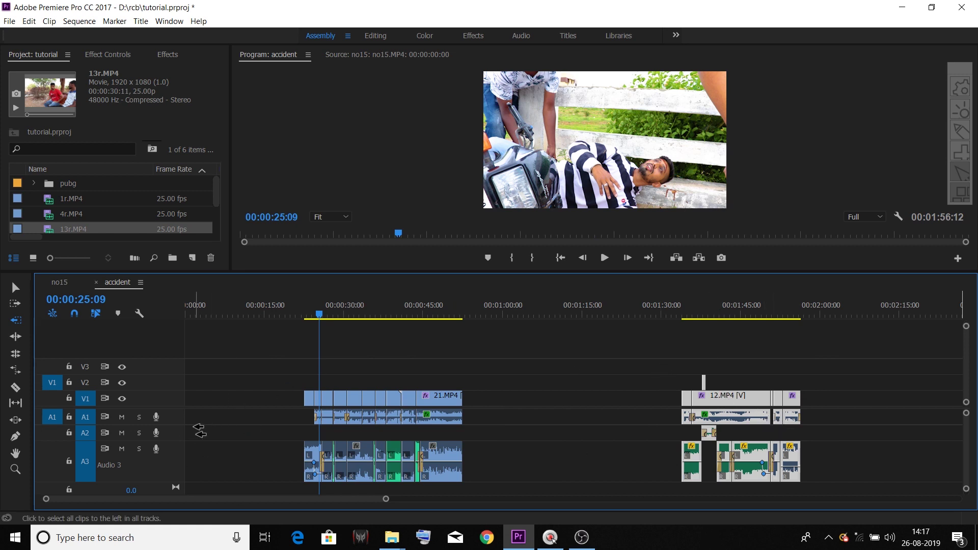
drag(797, 400, 269, 418)
key(ctrl+z)
key(ctrl+z)
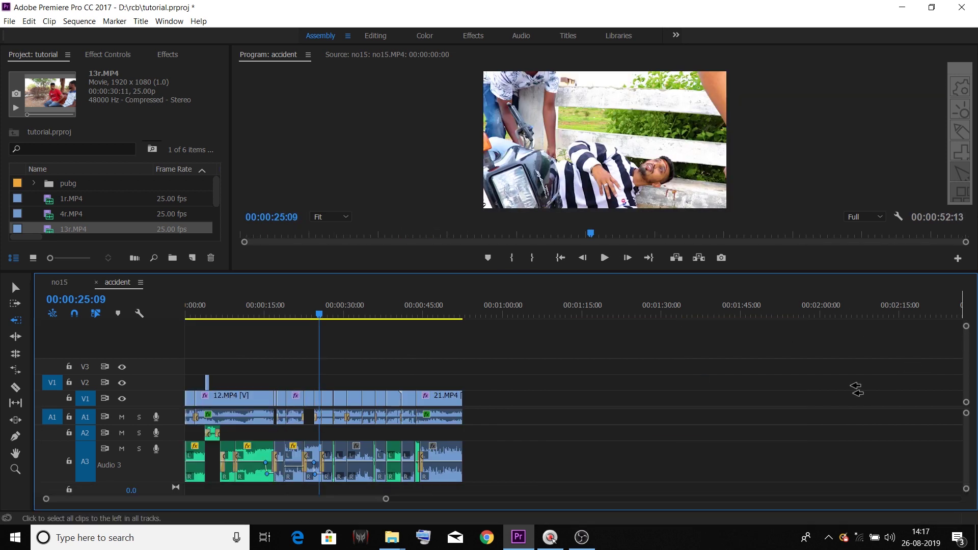
key(backslash)
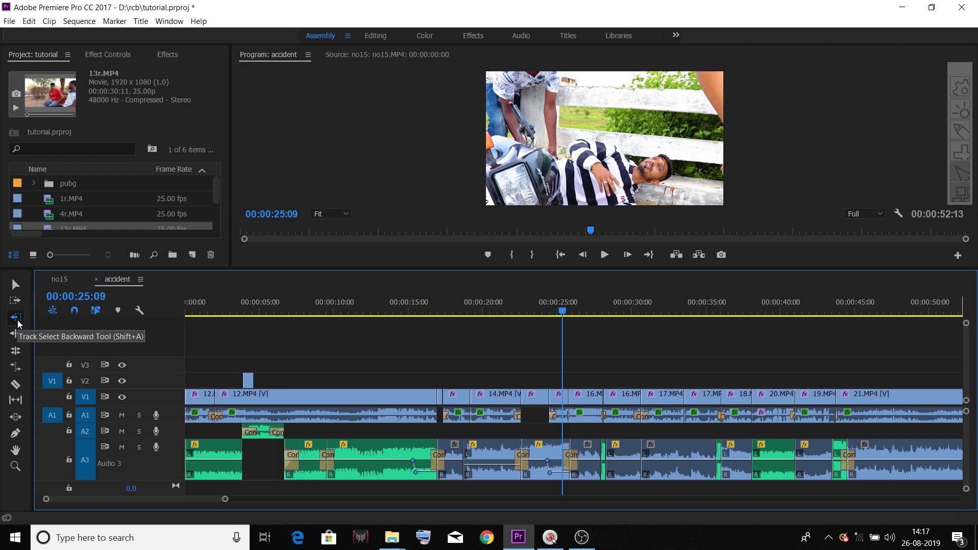
Step: Reactivate the Track Select Backward tool, and switch to the Ripple Edit tool for the no15 sequence
key(shift+a)
click(17, 322)
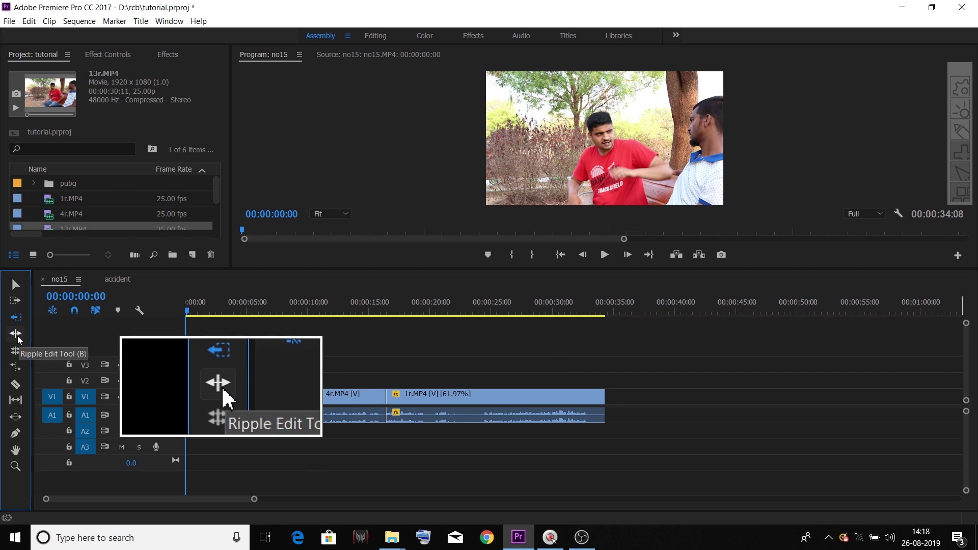
click(18, 338)
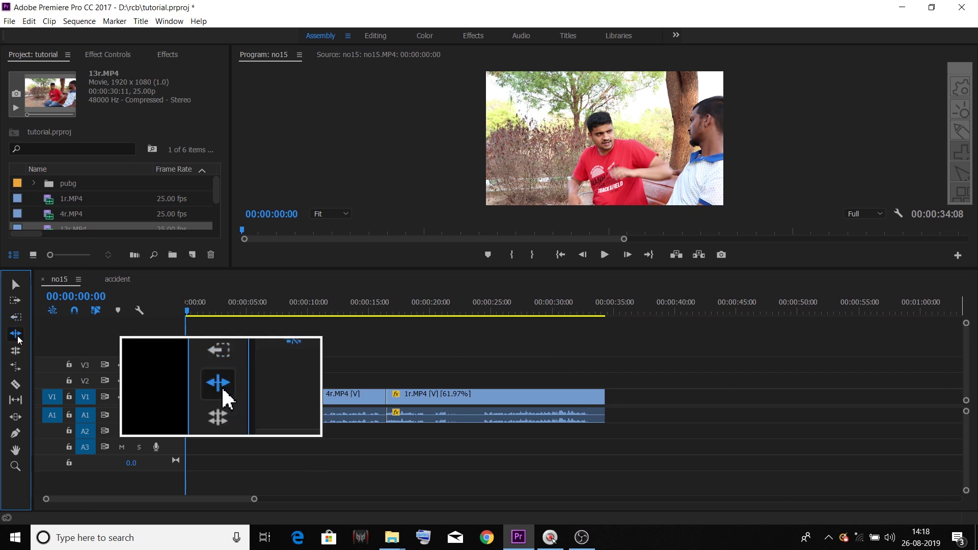
key(F1)
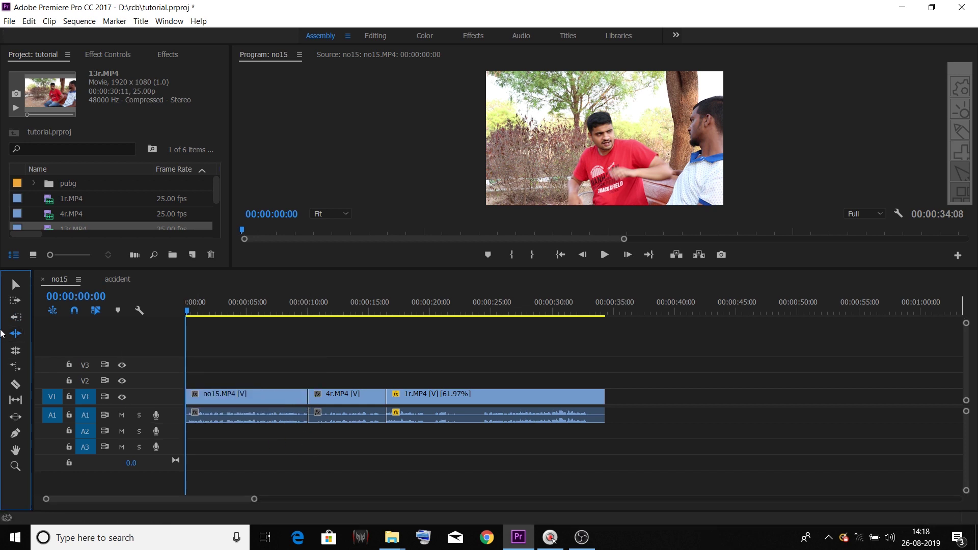
Step: Trim the end of no15.MP4 back to about 00:00:07 with the Selection tool, and undo the trim
click(16, 286)
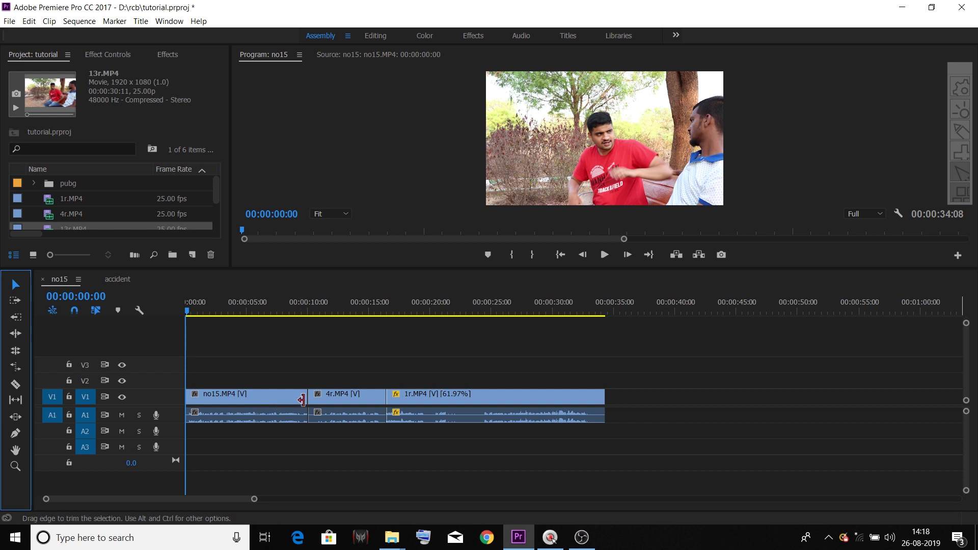
drag(307, 396, 274, 396)
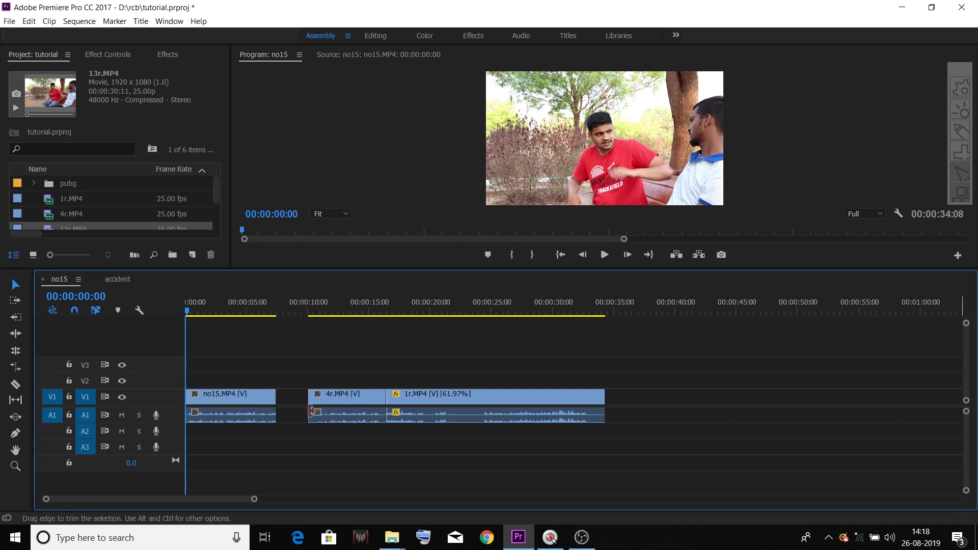
key(ctrl+z)
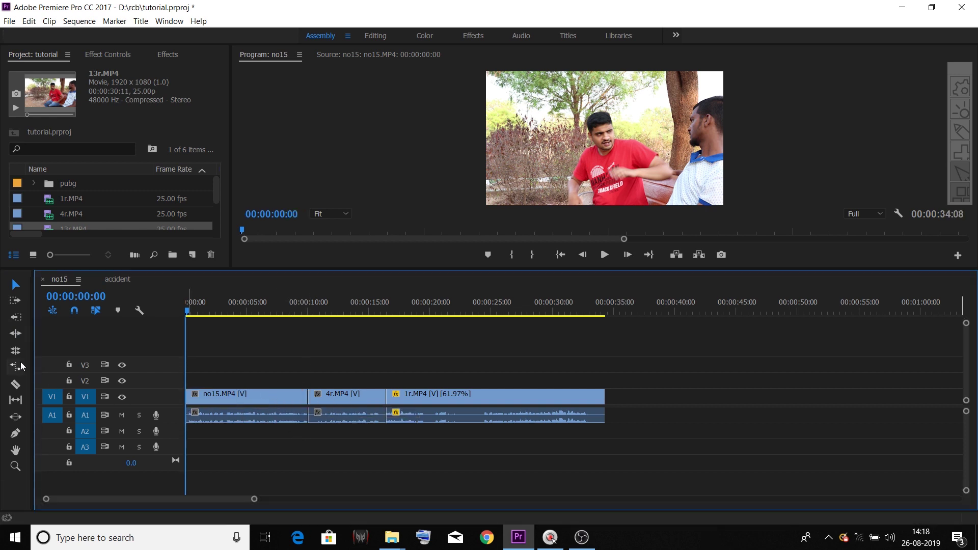
Step: Ripple-trim the end of no15.MP4 by about 2.5 seconds with the Ripple Edit tool
click(17, 337)
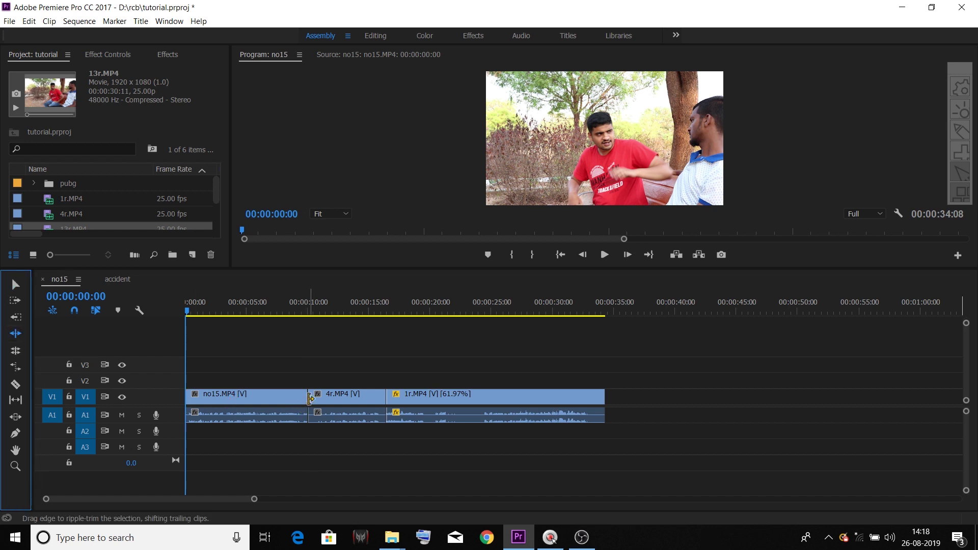
drag(307, 396, 275, 397)
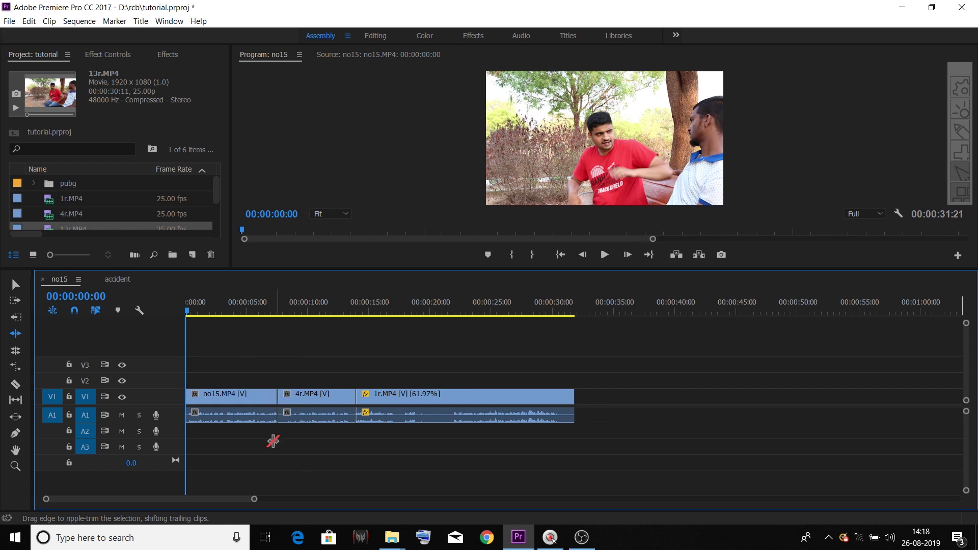
Step: Scrub across the end of no15.MP4 and back to 00:00:04:13, selecting that clip with the Ripple Edit tool
click(16, 334)
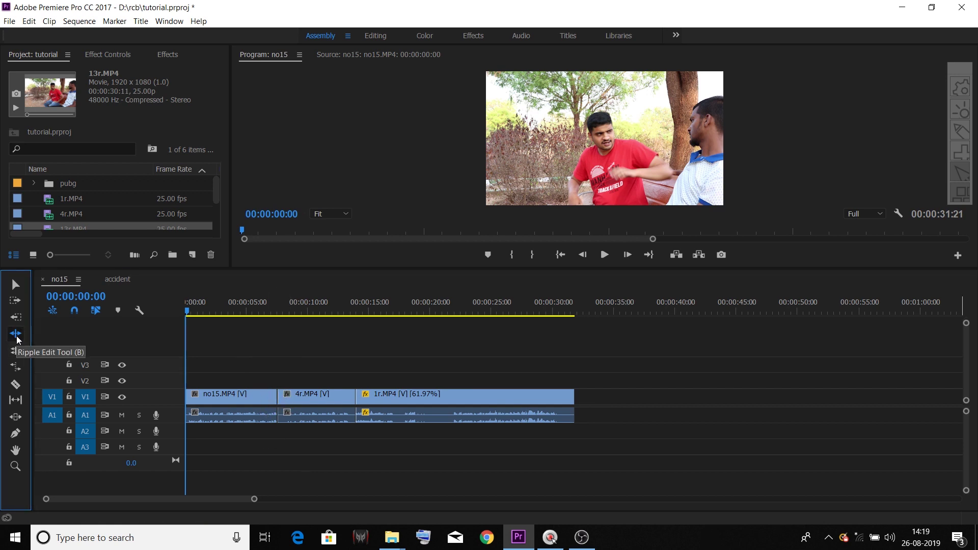
click(265, 311)
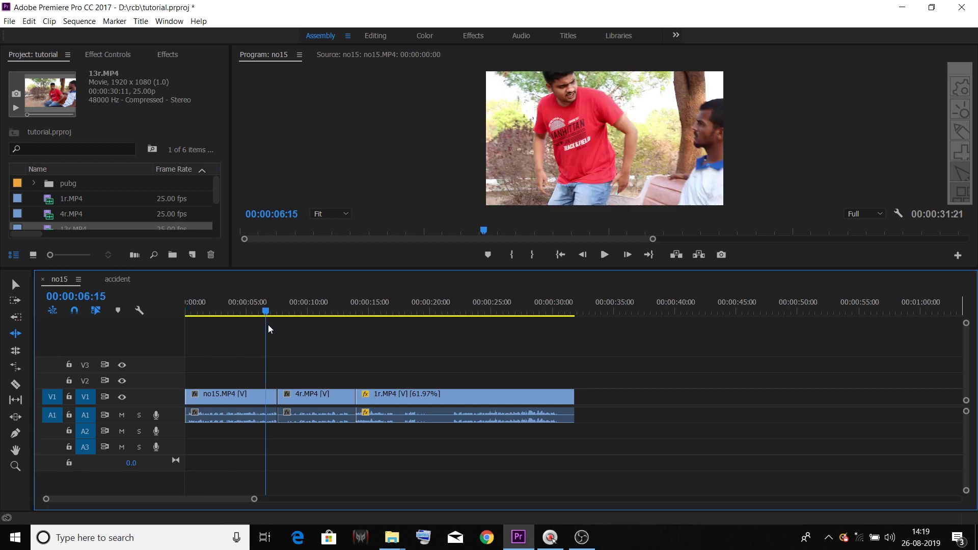
drag(268, 326, 286, 329)
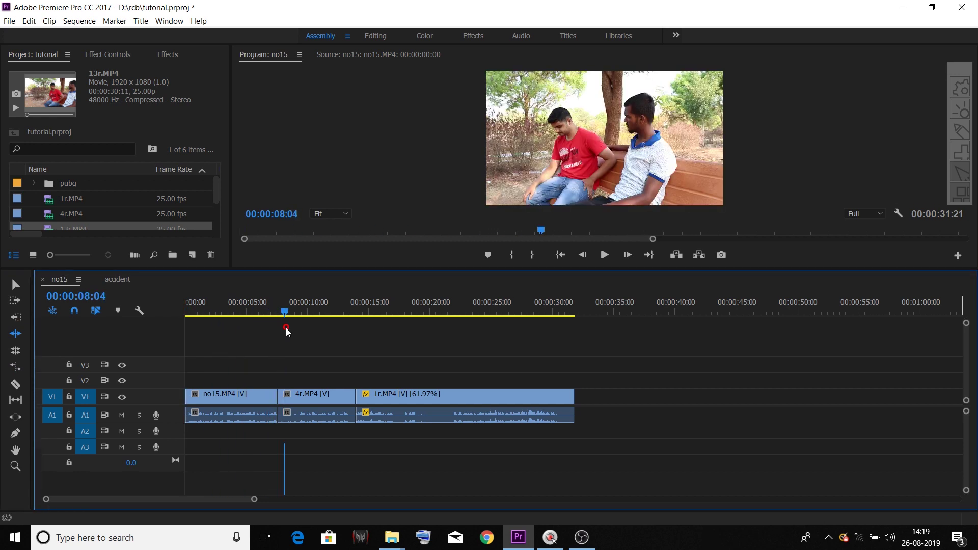
click(262, 398)
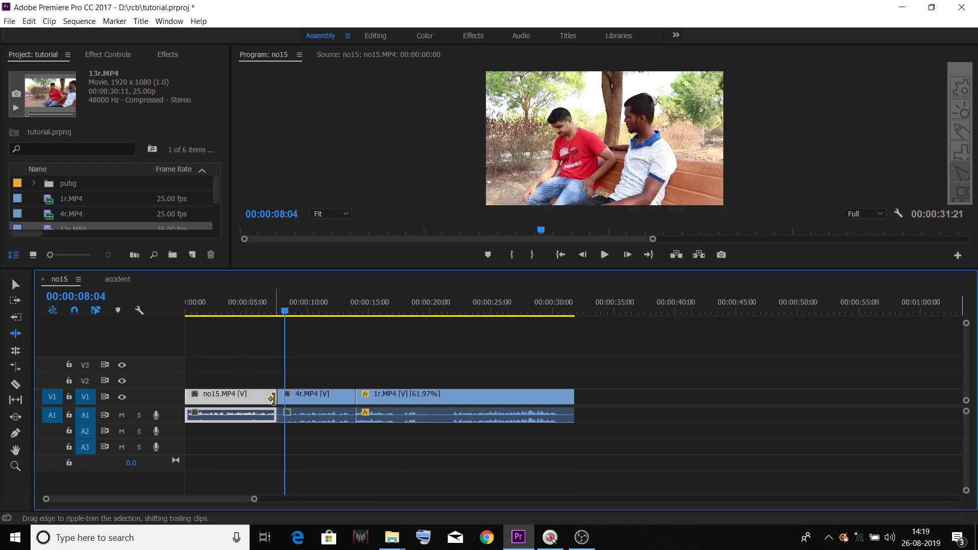
drag(280, 316, 239, 311)
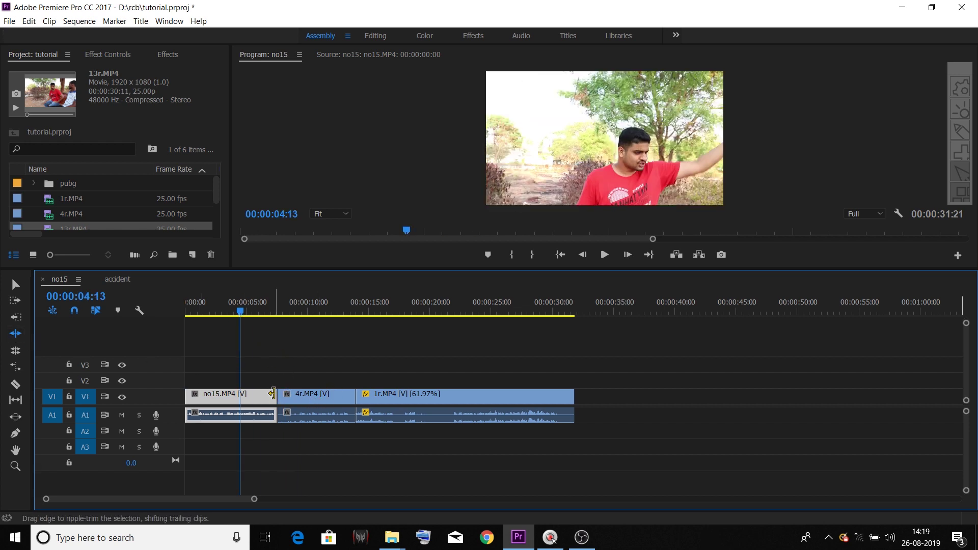
Step: Try ripple-extending the end of no15.MP4 by about 2.5 seconds, move the playhead to 00:00:09:13, and undo the trim
drag(272, 394, 307, 394)
click(302, 312)
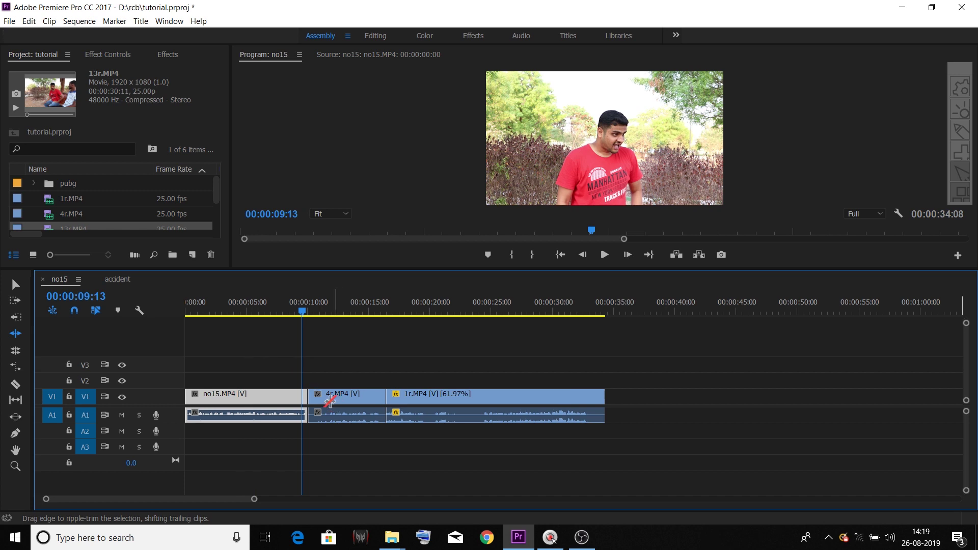
key(ctrl+z)
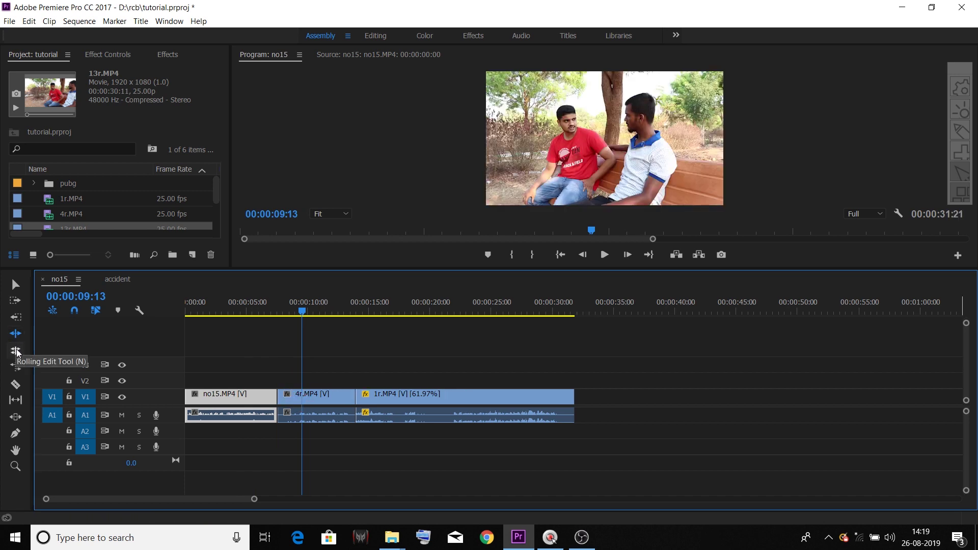
Step: Switch to the Rolling Edit tool and enlarge the clips of the no15 sequence in the timeline
key(F1)
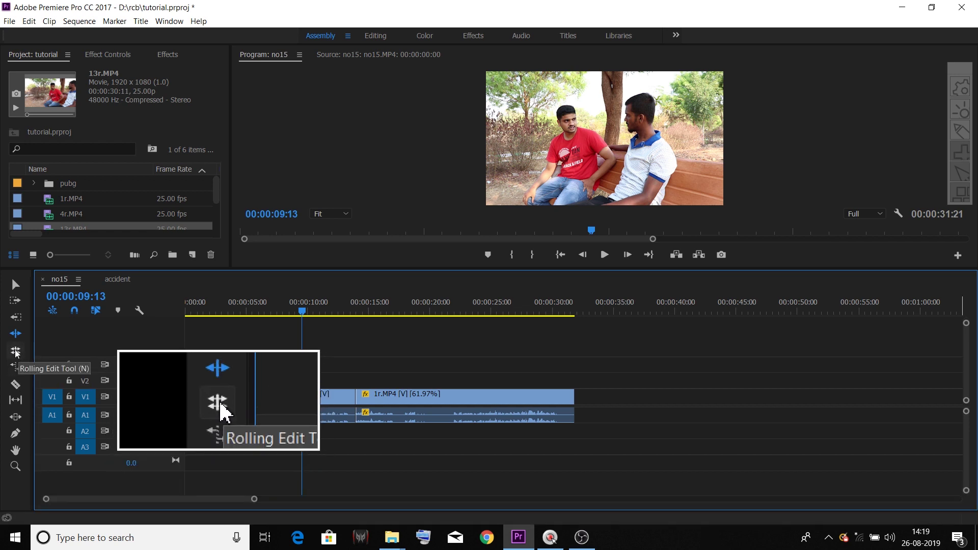
click(16, 352)
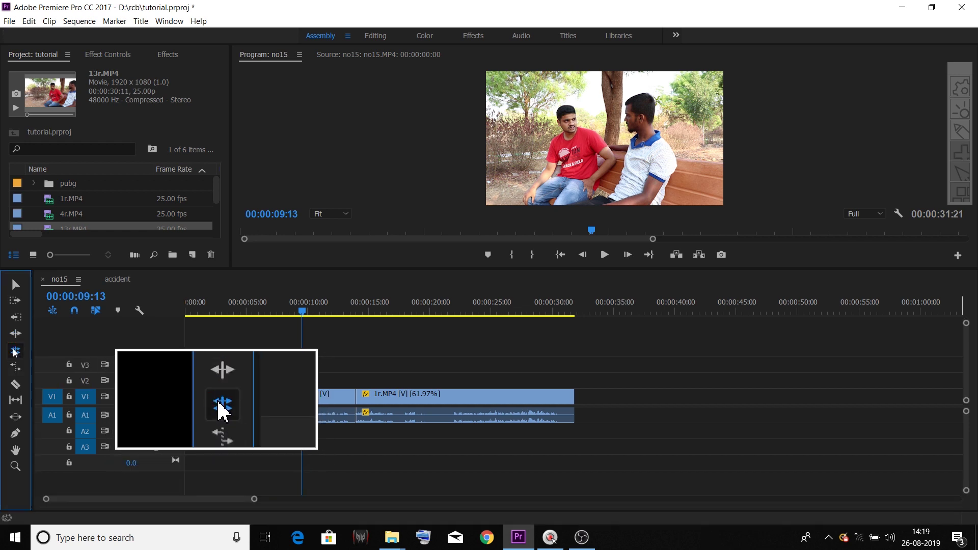
key(F1)
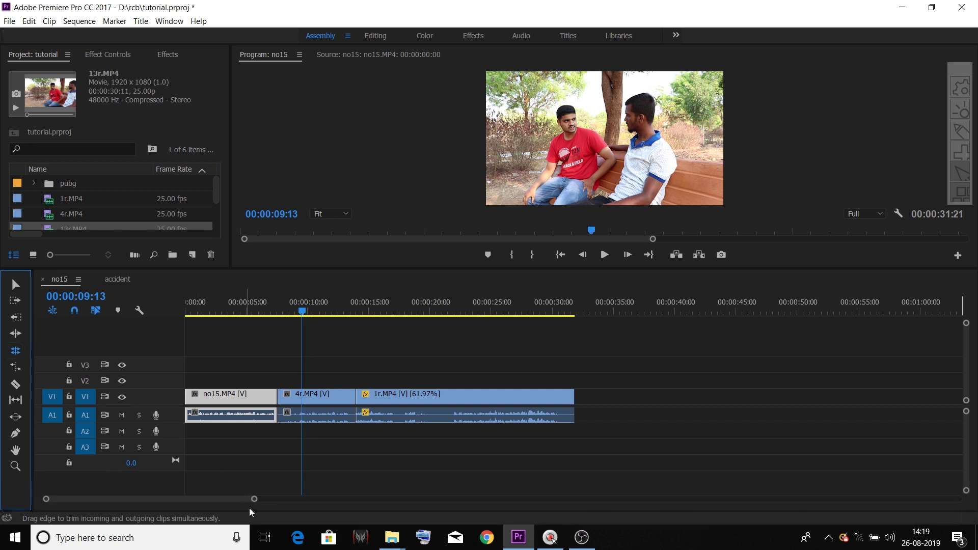
drag(253, 499, 219, 498)
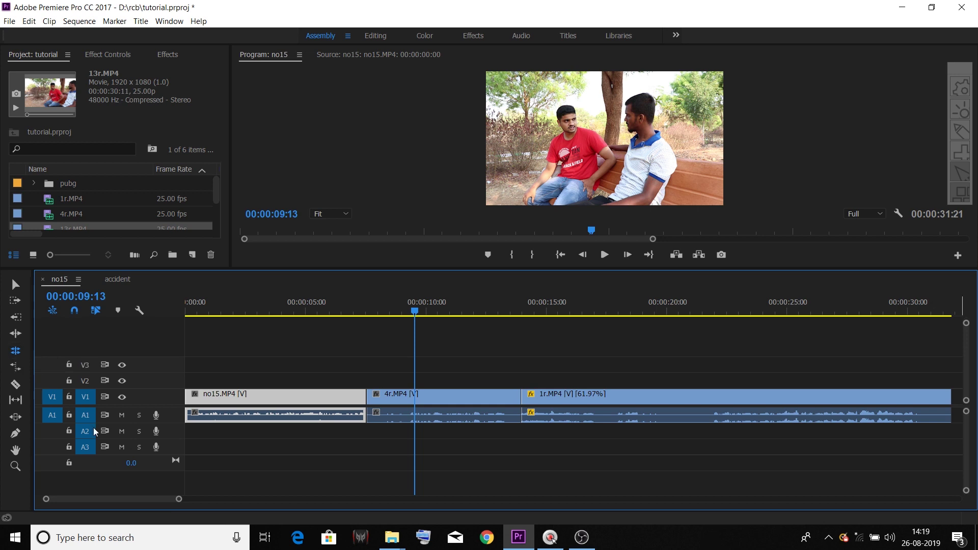
drag(179, 499, 198, 499)
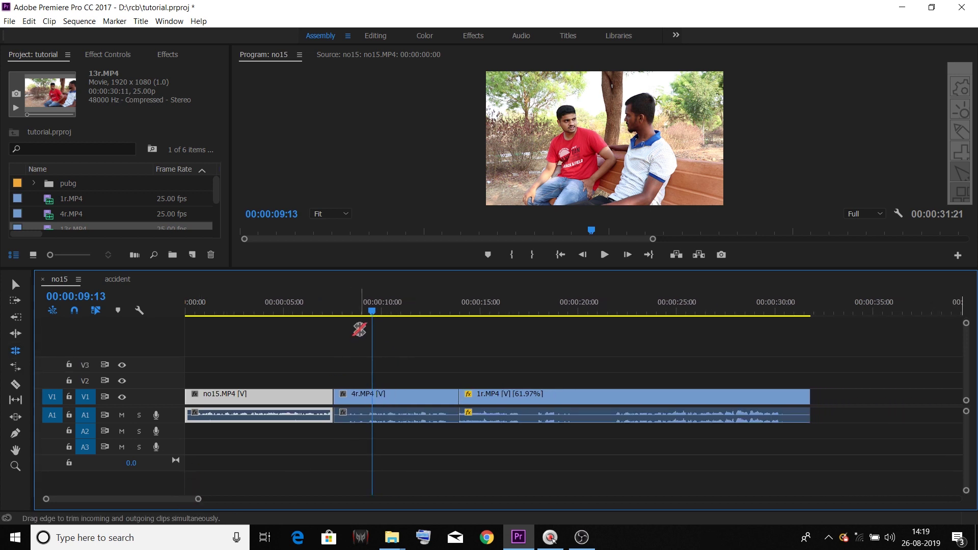
Step: Select 4r.MP4 and scrub through the last seconds of no15.MP4, ending at 00:00:05:21
click(319, 306)
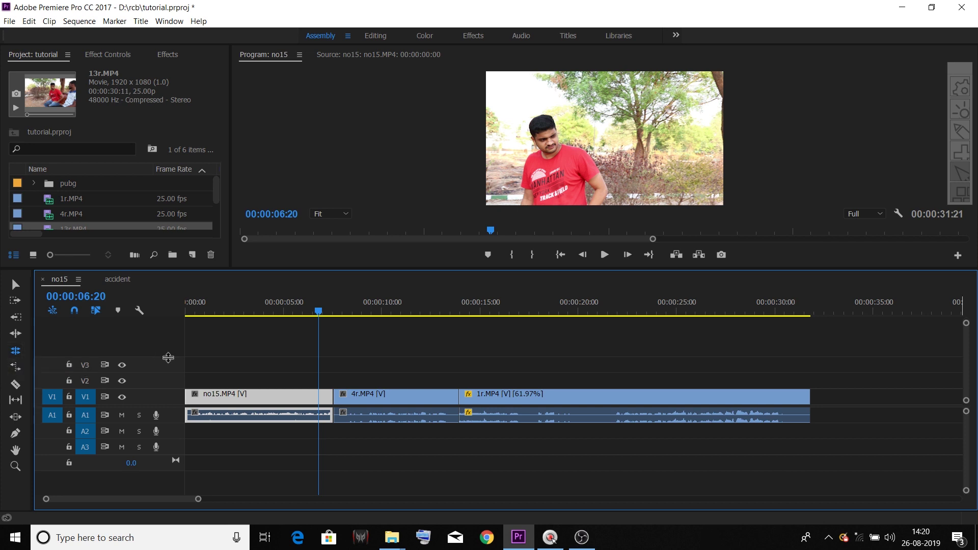
mouse_move(319, 316)
mouse_down()
mouse_move(298, 313)
mouse_move(332, 317)
mouse_move(350, 304)
mouse_move(340, 309)
mouse_move(375, 323)
mouse_move(314, 334)
mouse_up()
click(362, 380)
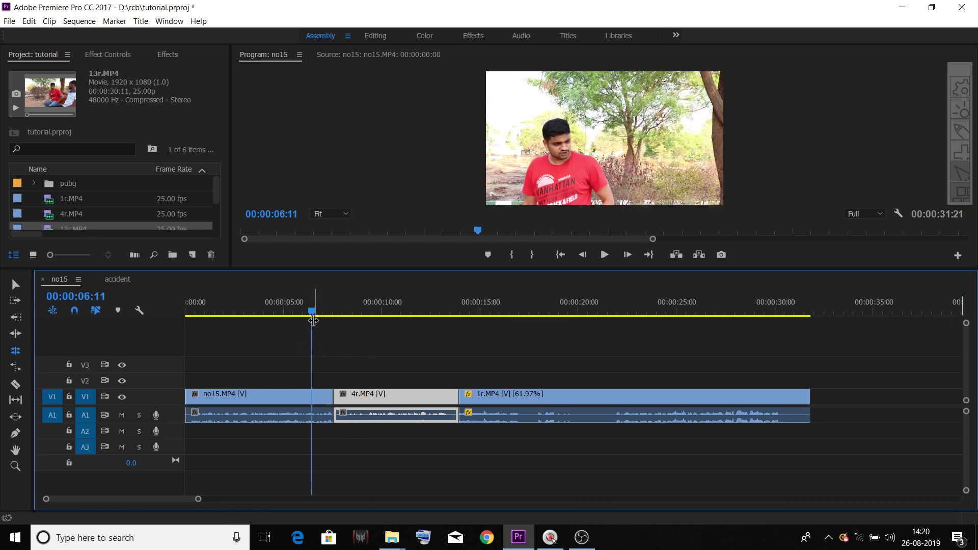
mouse_move(312, 312)
mouse_down()
mouse_move(368, 313)
mouse_move(302, 323)
mouse_up()
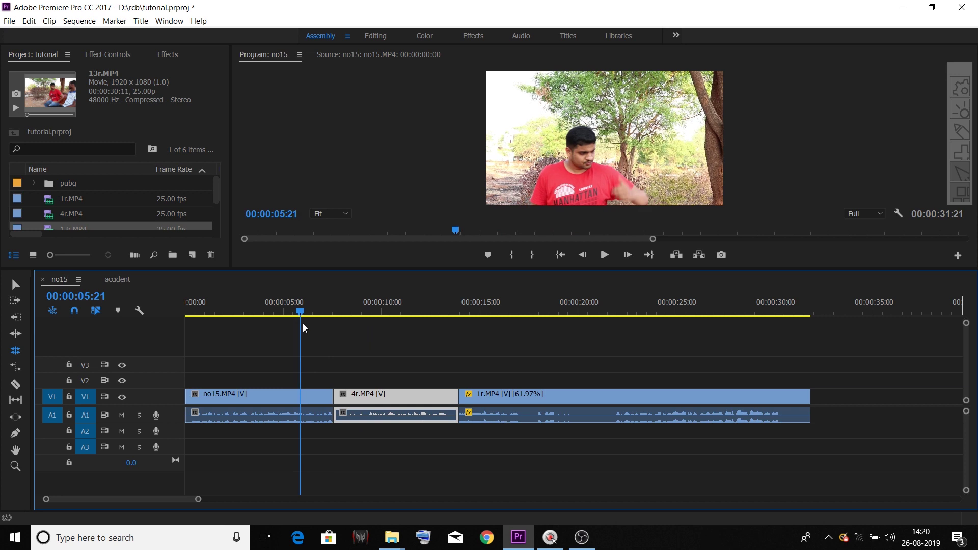
Step: Roll the cut between no15.MP4 and 4r.MP4 about 1.5 seconds later, and move the playhead to 00:00:09:08
click(14, 354)
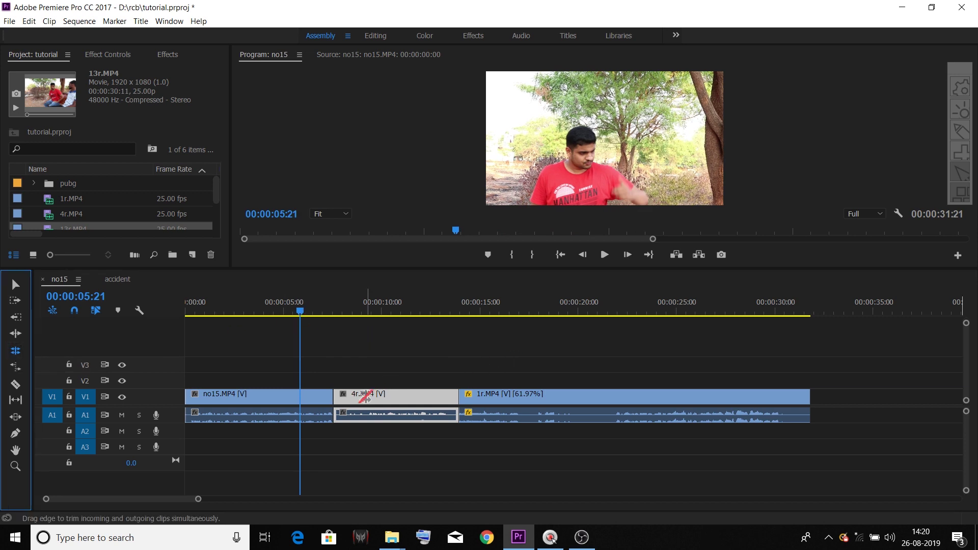
click(334, 397)
drag(334, 396, 365, 395)
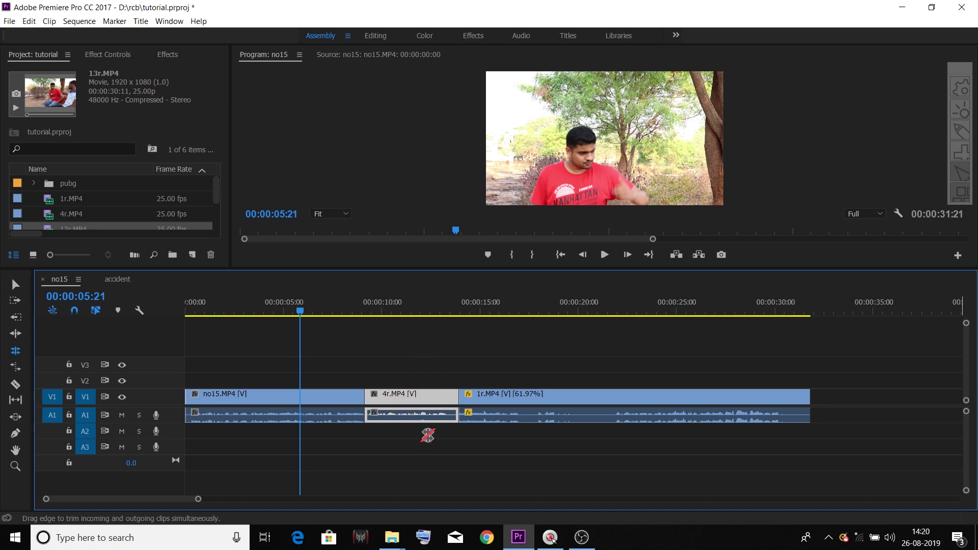
drag(301, 313, 368, 351)
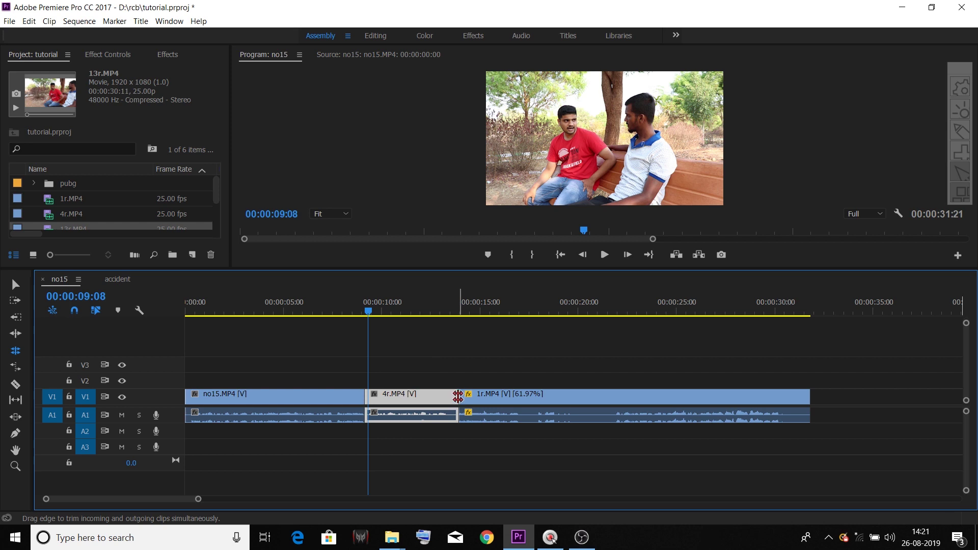
Step: Roll the cut between 4r.MP4 and 1r.MP4 about 0.7 seconds earlier, and scrub through the sequence to check the clips
mouse_move(458, 396)
mouse_down()
mouse_move(431, 391)
mouse_move(440, 392)
mouse_up()
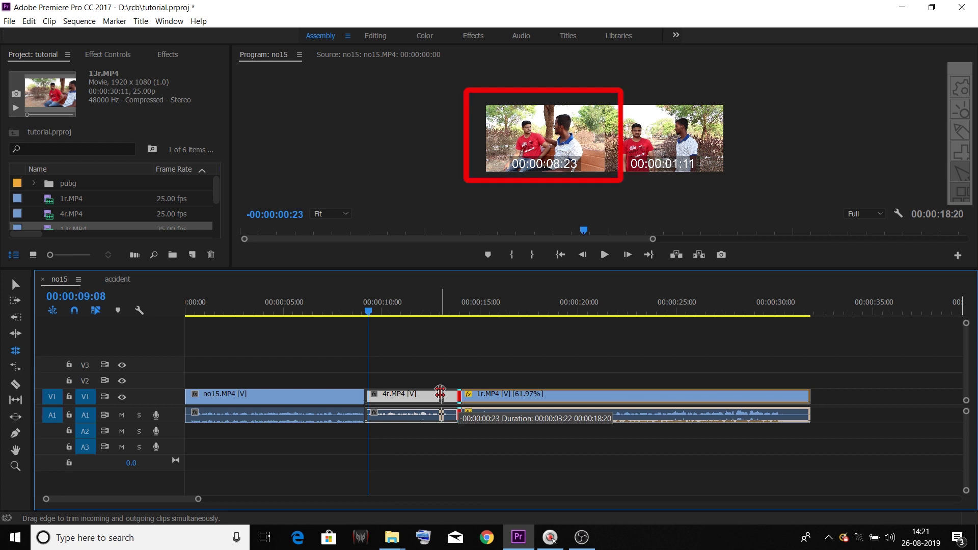
drag(440, 393, 438, 393)
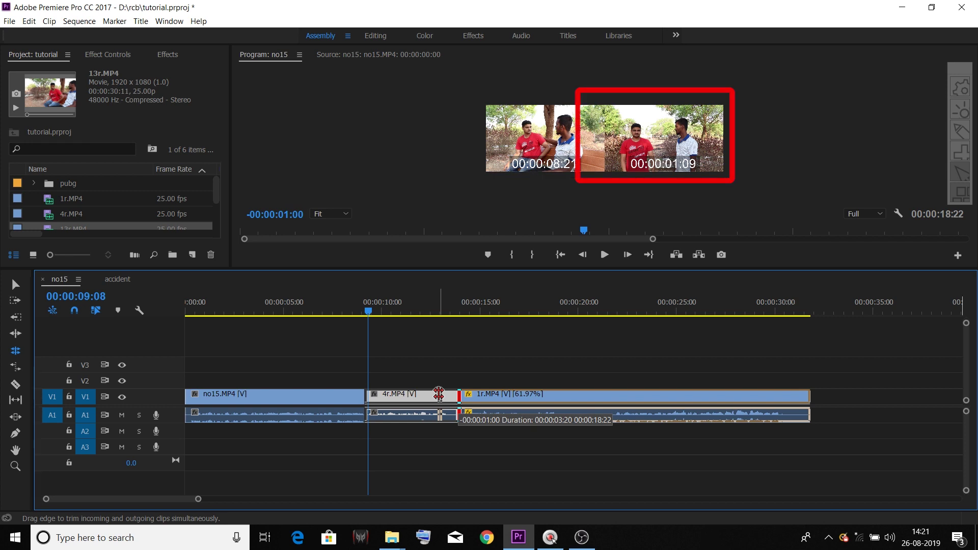
drag(439, 394, 444, 394)
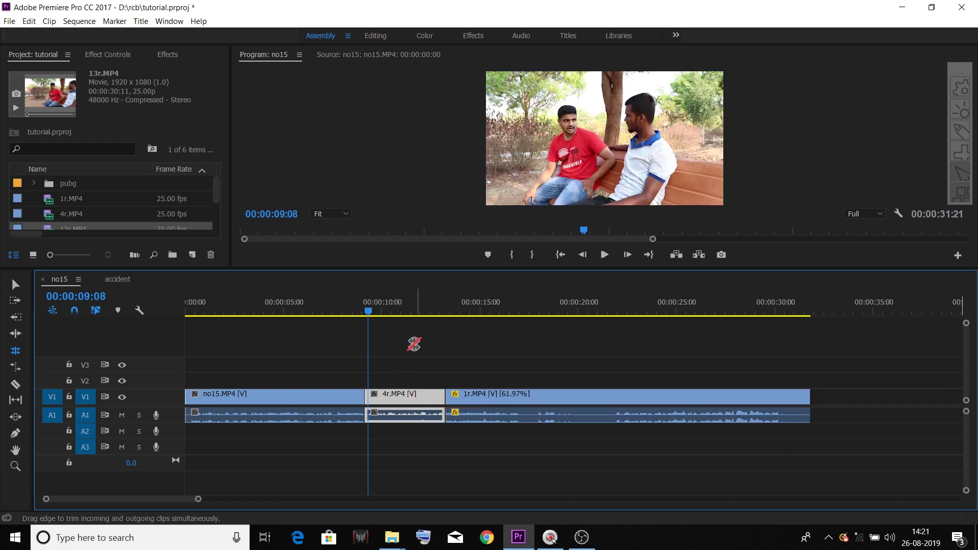
drag(368, 310, 795, 387)
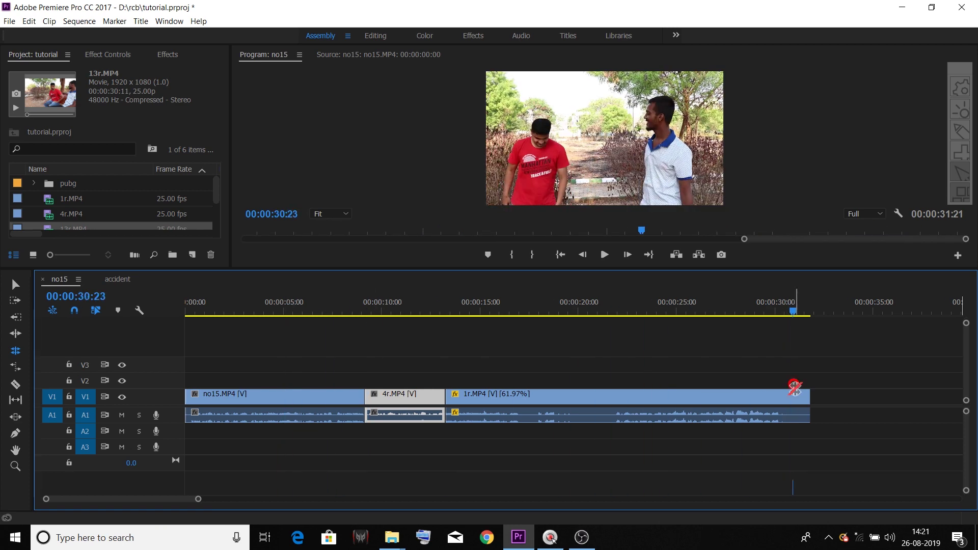
drag(817, 312, 399, 359)
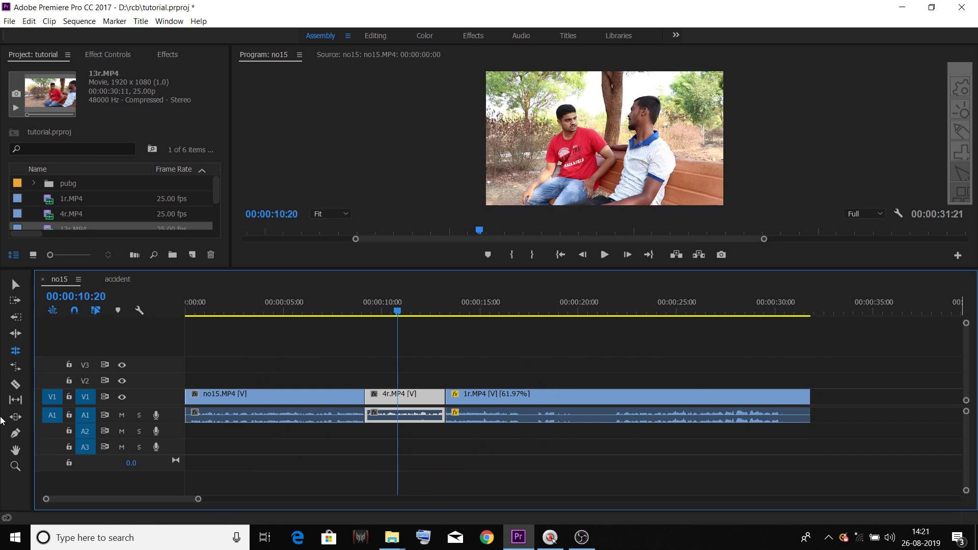
Step: Switch from the Rolling Edit tool to the Rate Stretch tool and clear the clip selection
click(15, 355)
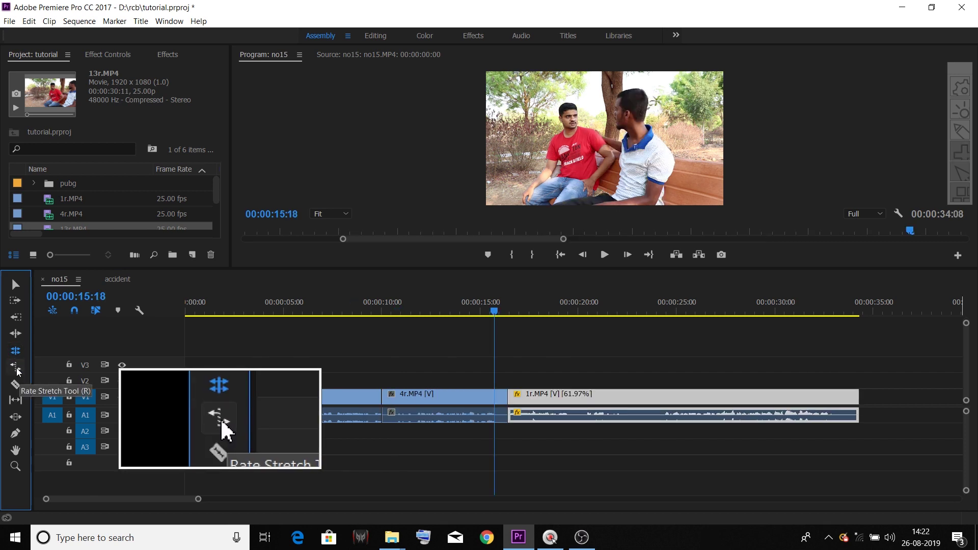
click(17, 370)
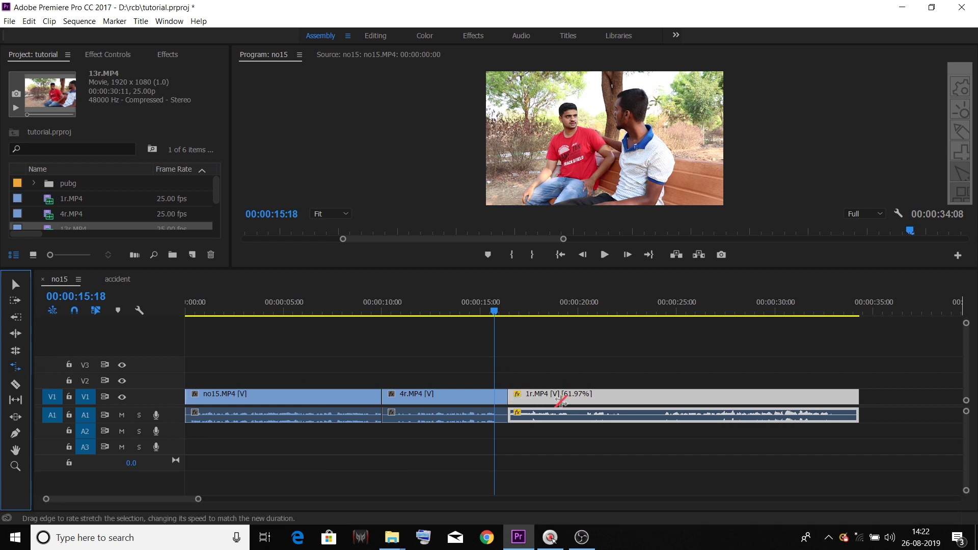
click(575, 452)
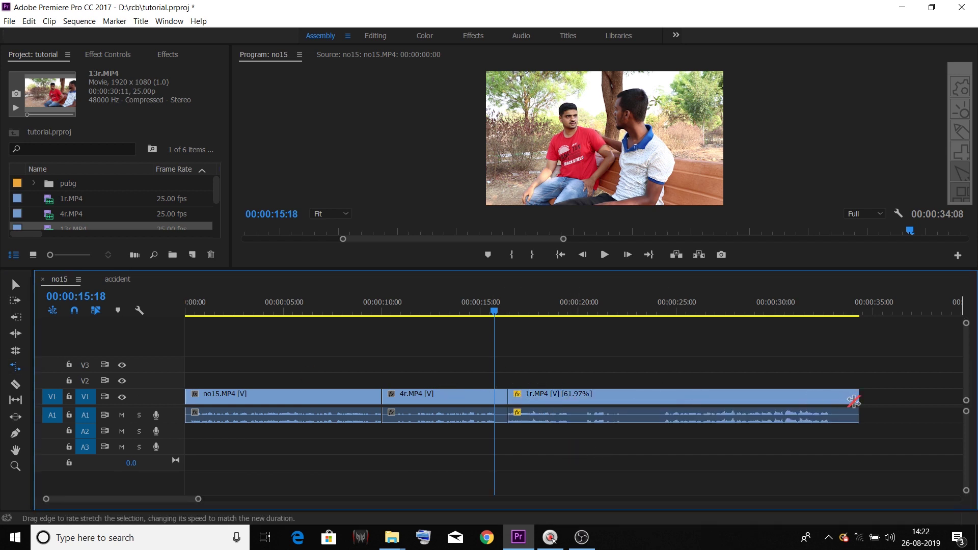
Step: Rate-stretch the end of 1r.MP4 back to 00:00:20:03 and play the sped-up clip
drag(857, 395, 579, 396)
key(Right)
key(Right)
key(Right)
key(Right)
key(Right)
key(Right)
key(Right)
key(Right)
key(Right)
key(Right)
key(Right)
key(Right)
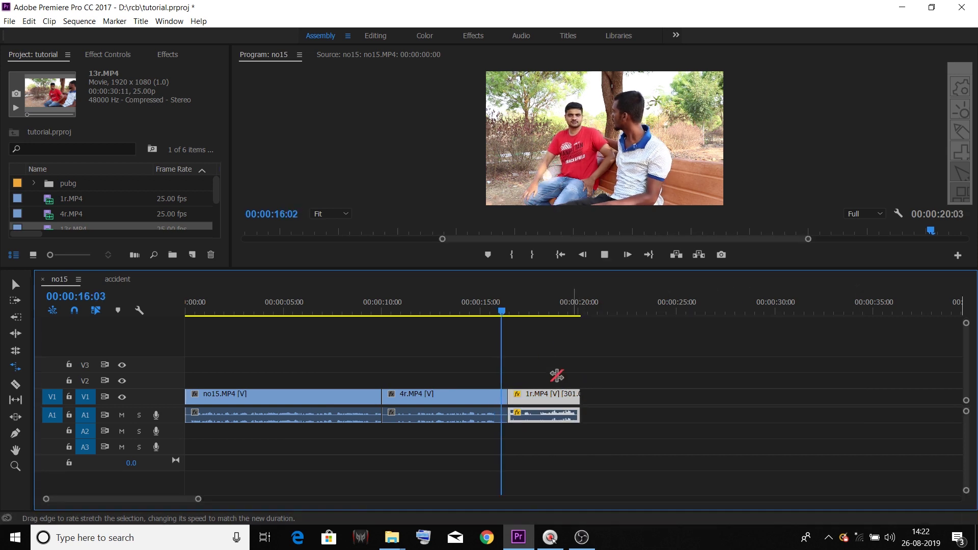
key(space)
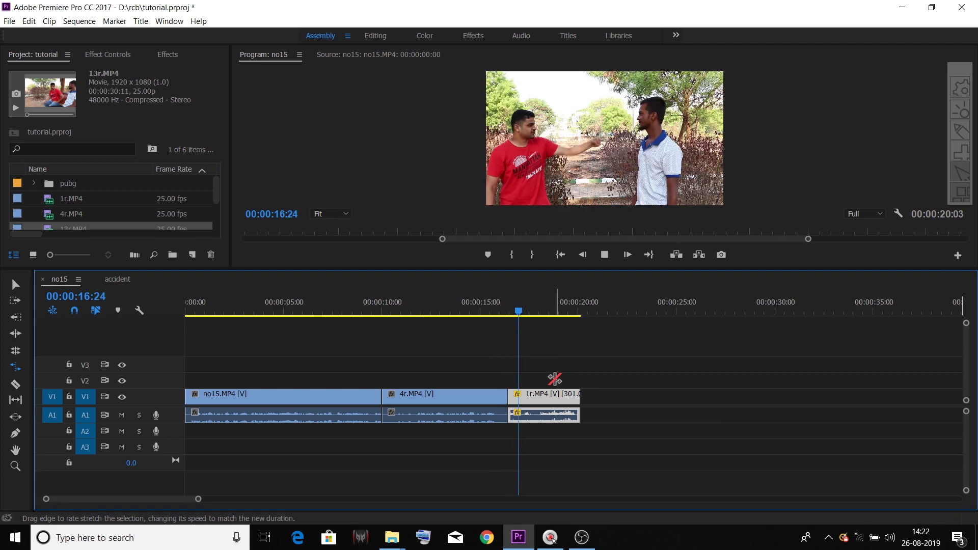
key(space)
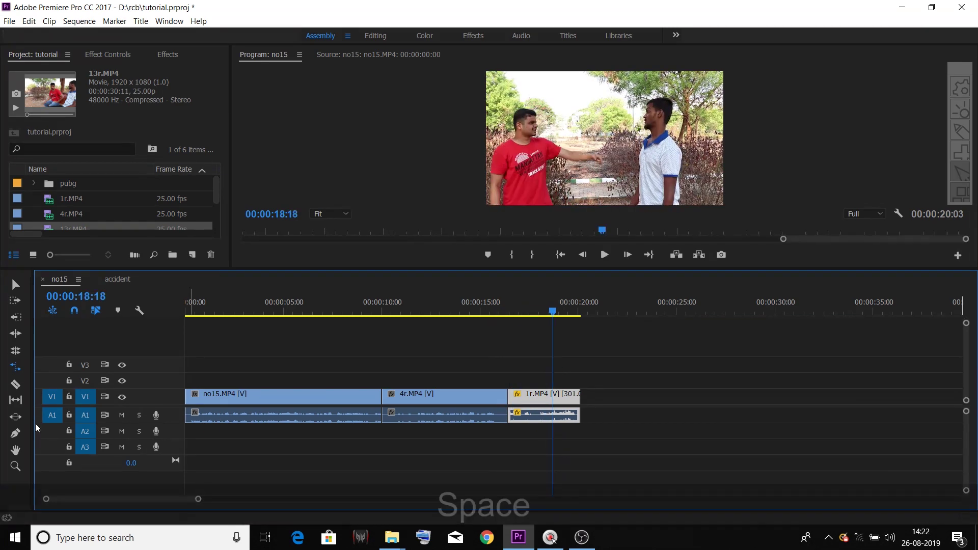
Step: Try shortening 1r.MP4 further to the playhead at 00:00:18:18 with Rate Stretch, and undo both speed changes
click(13, 372)
drag(579, 398, 552, 397)
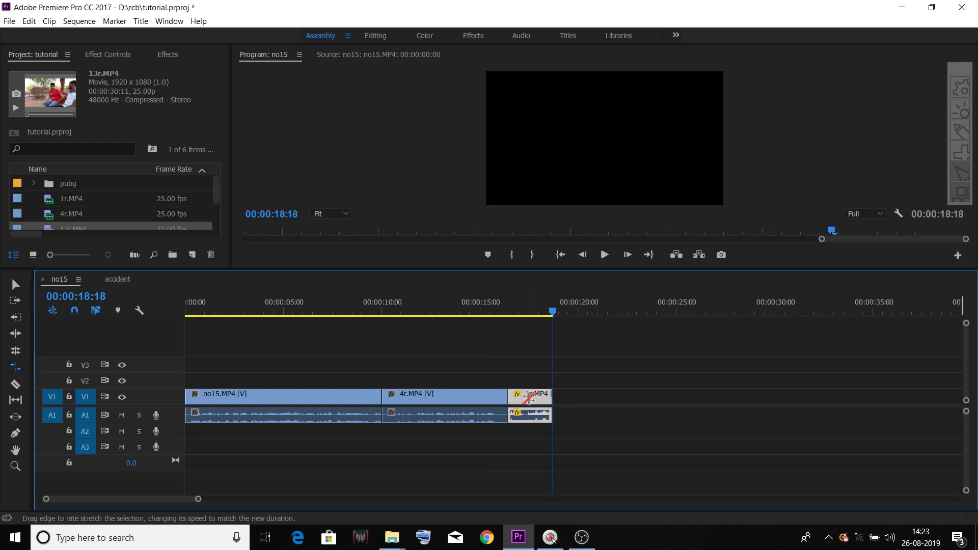
key(ctrl+z)
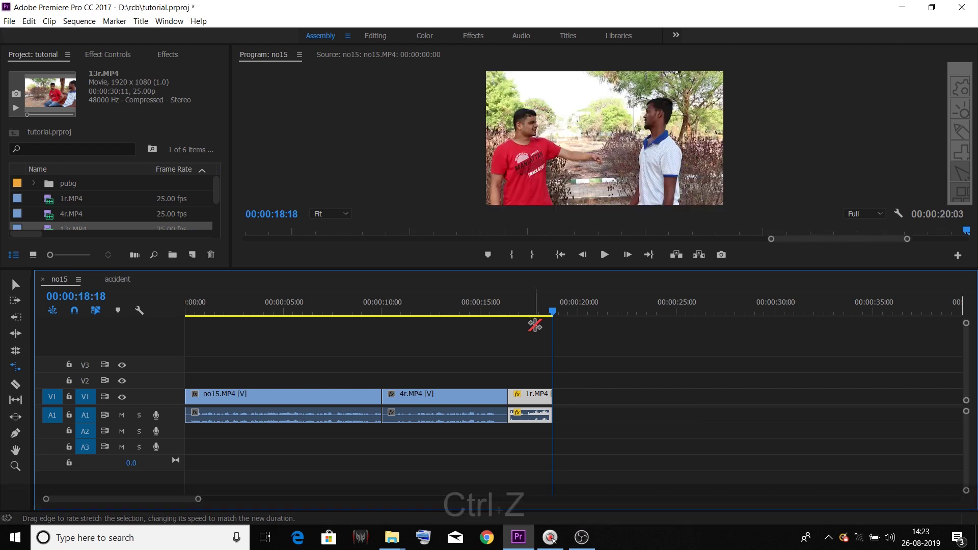
key(ctrl+z)
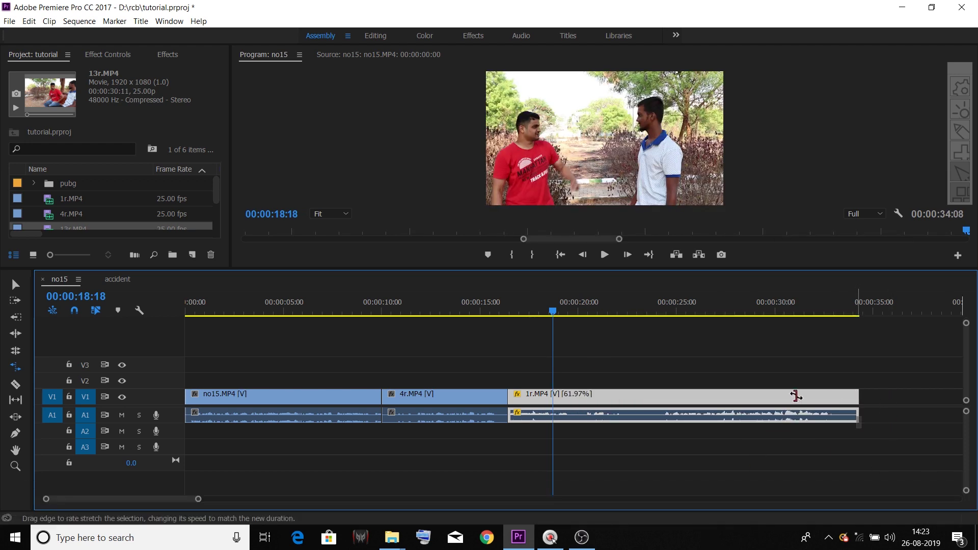
Step: Rate-stretch the end of 1r.MP4 to the playhead and out to 00:00:38:14, and play back the slowed clip
drag(858, 396, 552, 397)
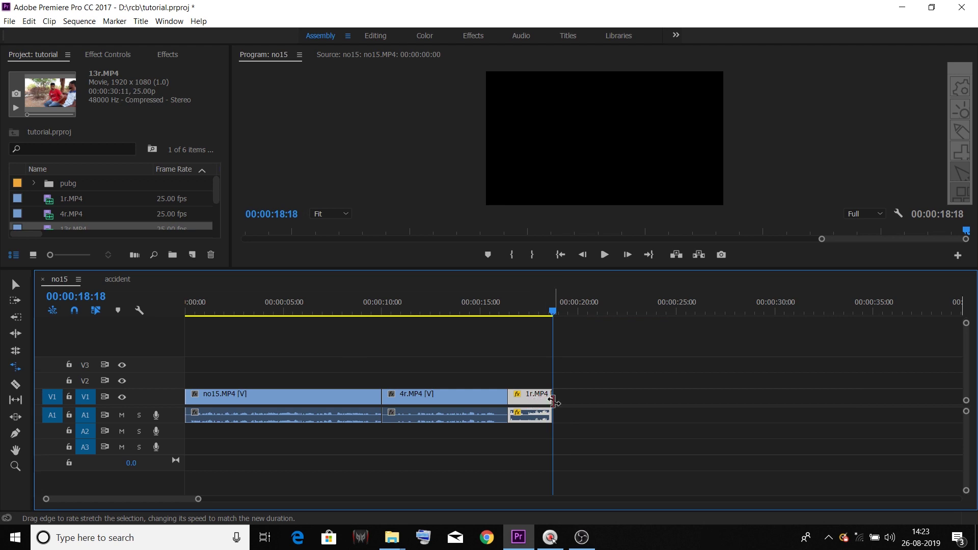
drag(550, 395, 942, 399)
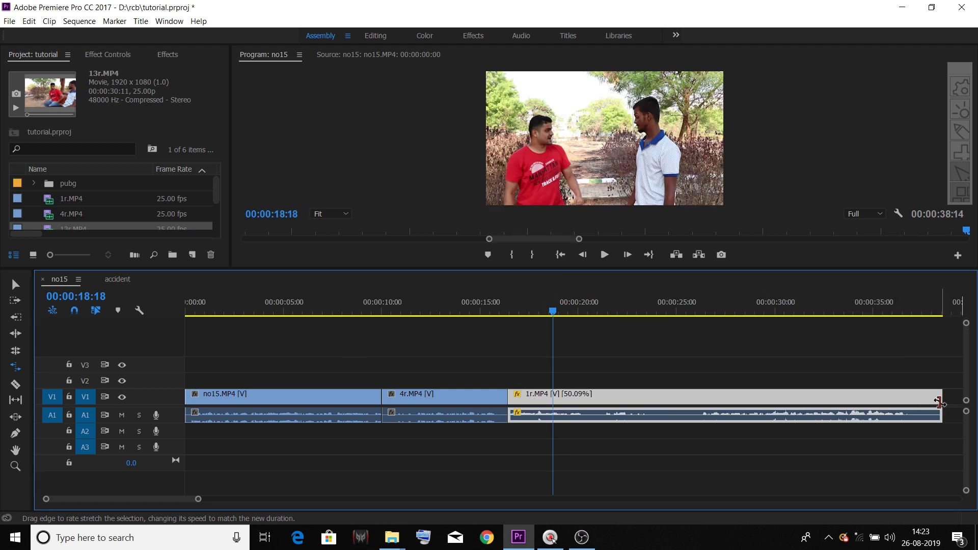
key(space)
key(space)
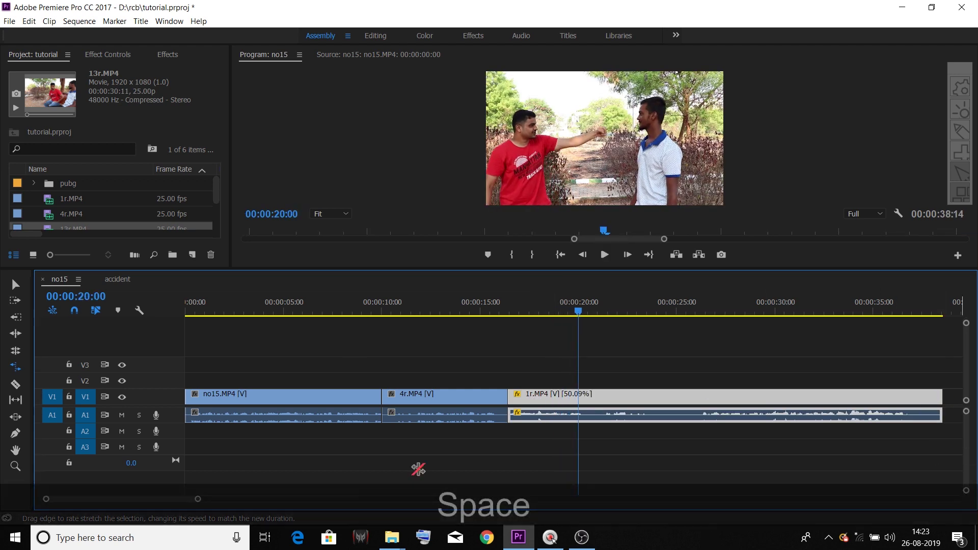
Step: Undo the recent stretch and trim edits on 1r.MP4 and 4r.MP4, returning the sequence to a 00:00:32:05 duration
drag(198, 498, 240, 499)
key(ctrl+z)
key(ctrl+z)
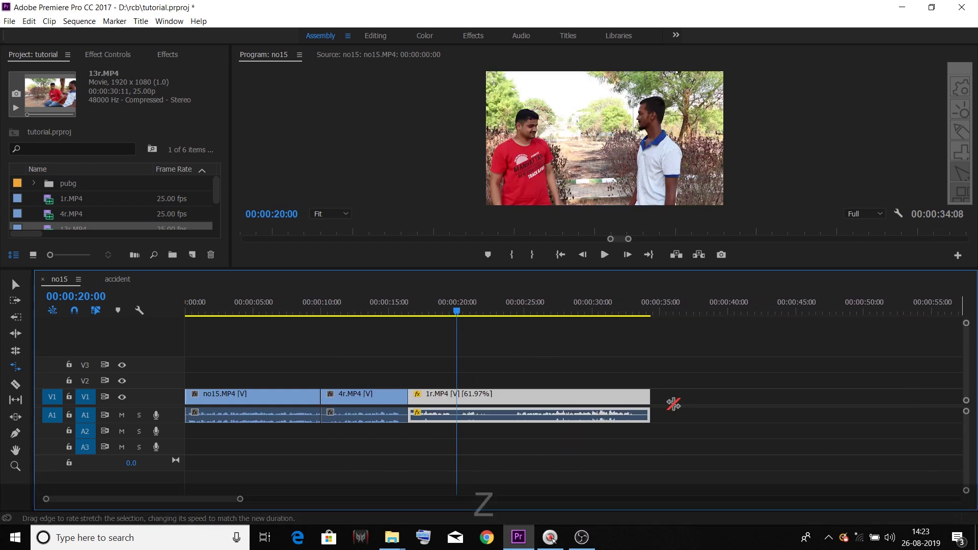
key(ctrl+z)
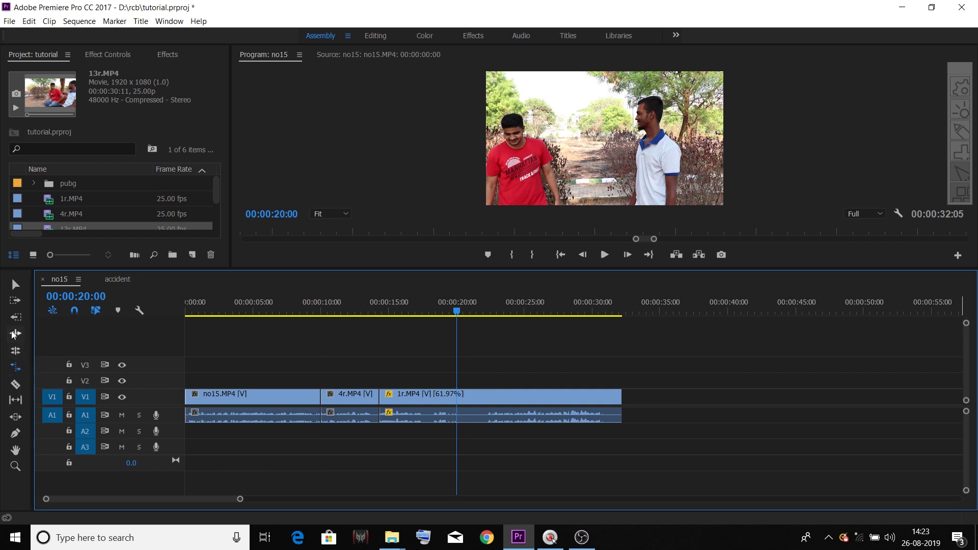
Step: Try shifting 4r.MP4 and 1r.MP4 to start at 00:00:20:00 and rate-stretching no15.MP4 to fill the gap
click(13, 303)
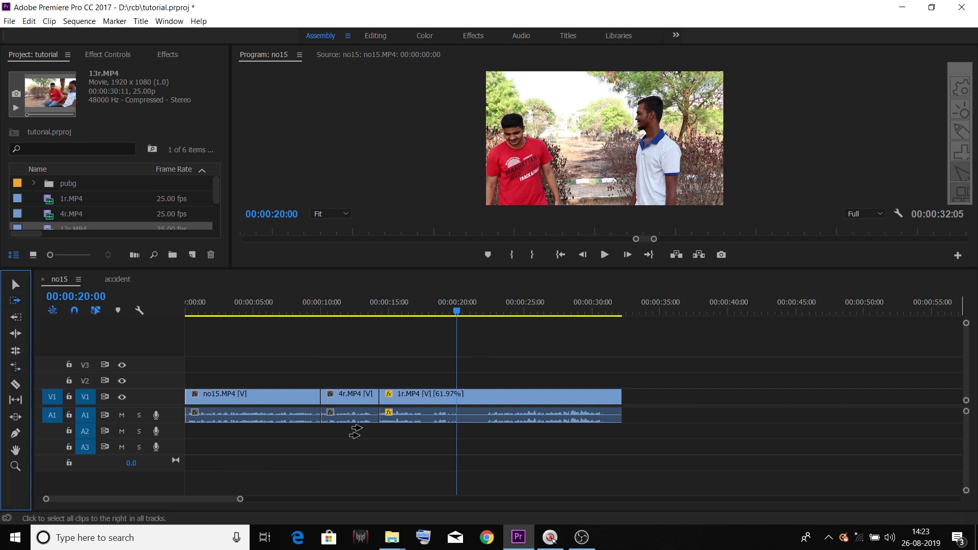
drag(350, 401, 486, 401)
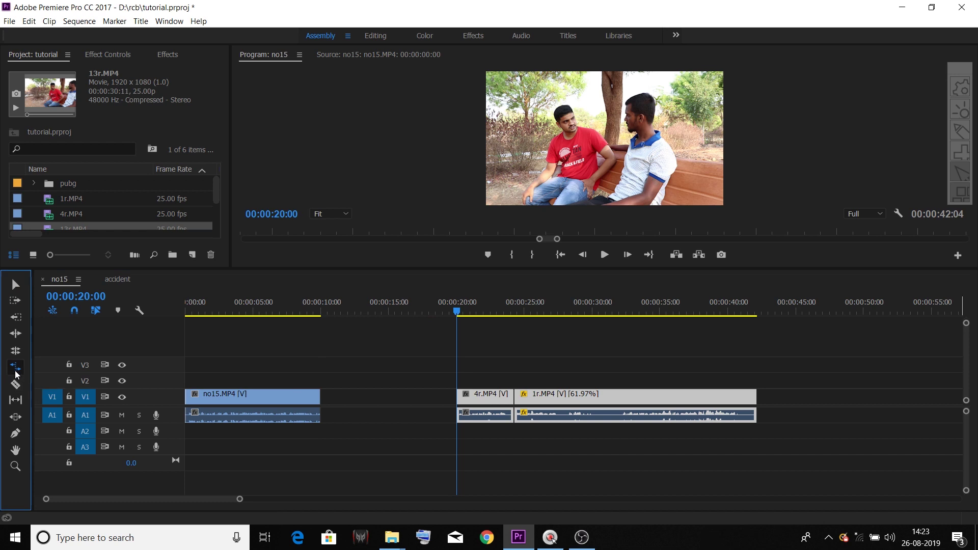
drag(320, 397, 456, 397)
drag(395, 312, 577, 361)
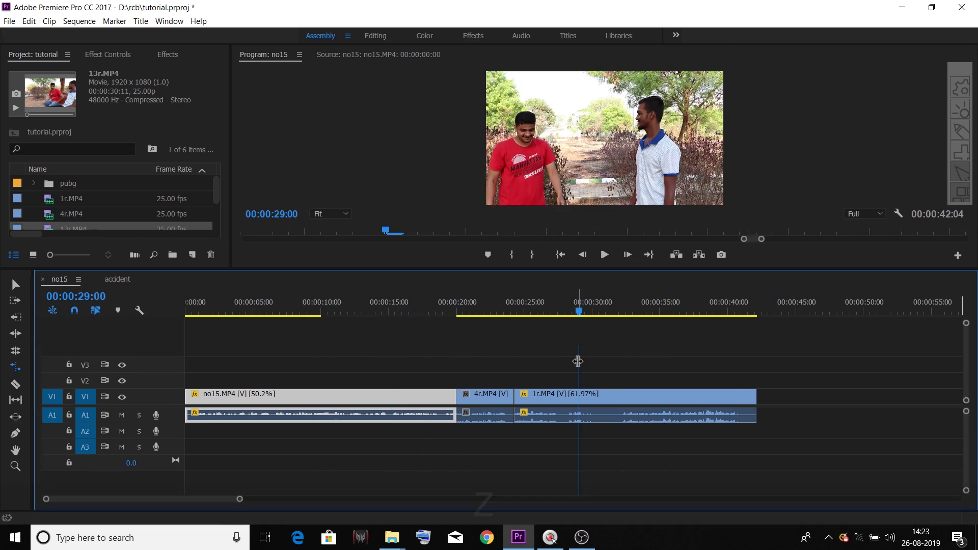
key(ctrl+z)
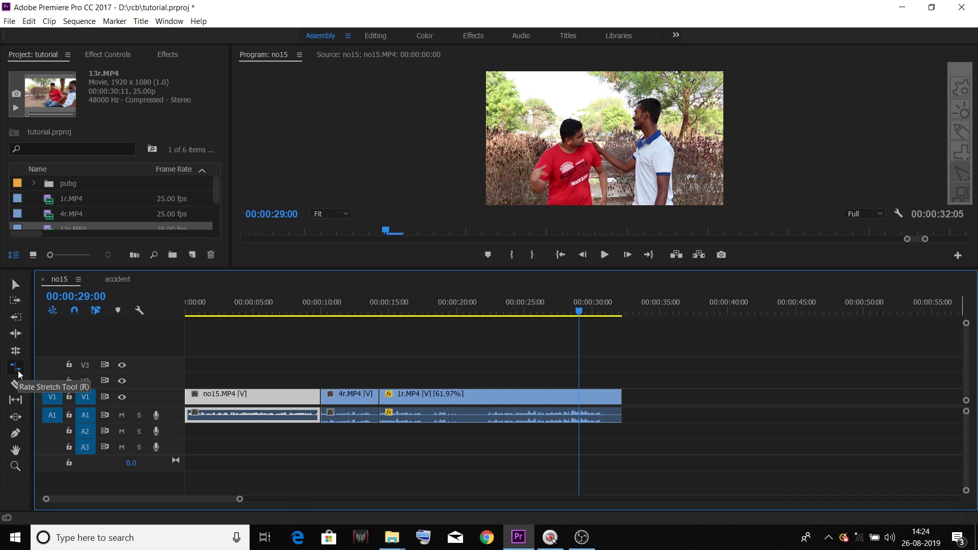
Step: Split 1r.MP4 with the Razor tool at about 00:00:21
drag(586, 311, 305, 331)
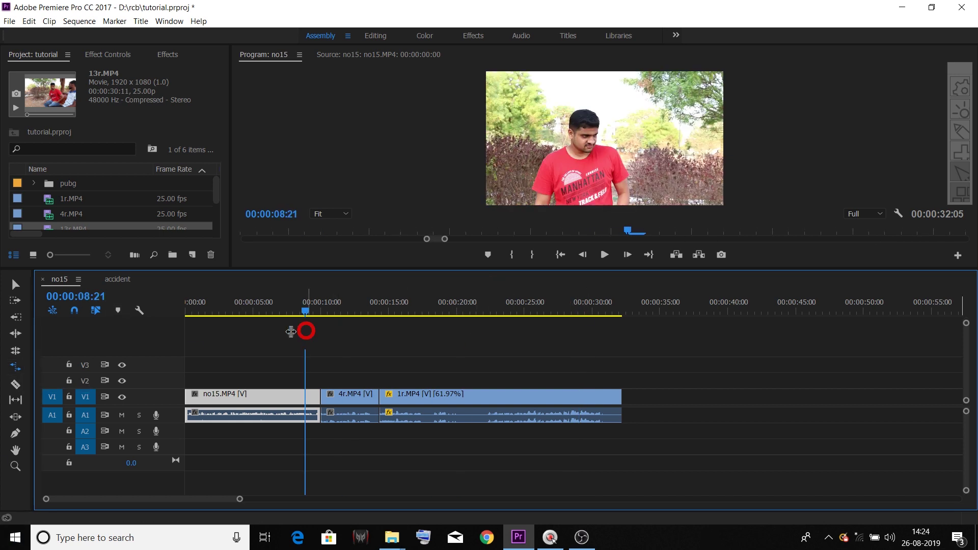
click(11, 368)
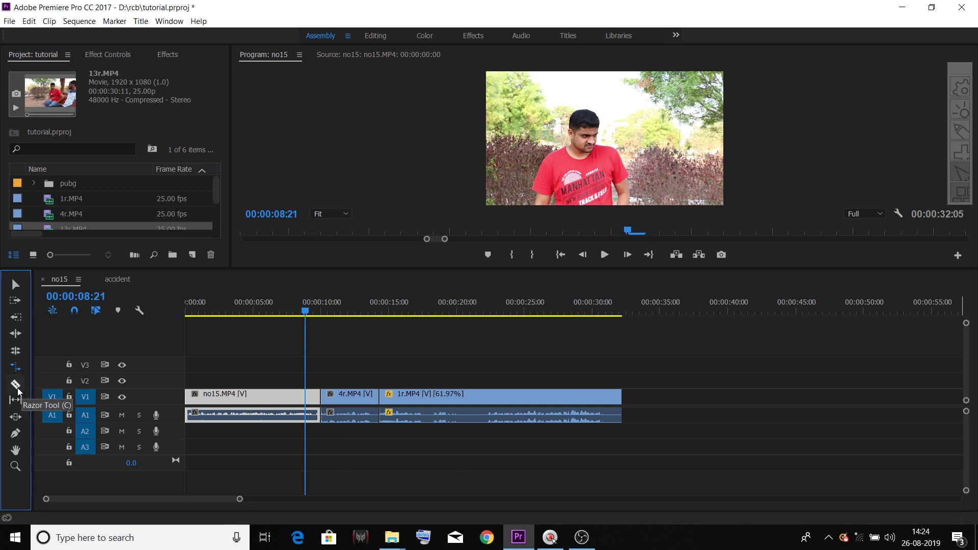
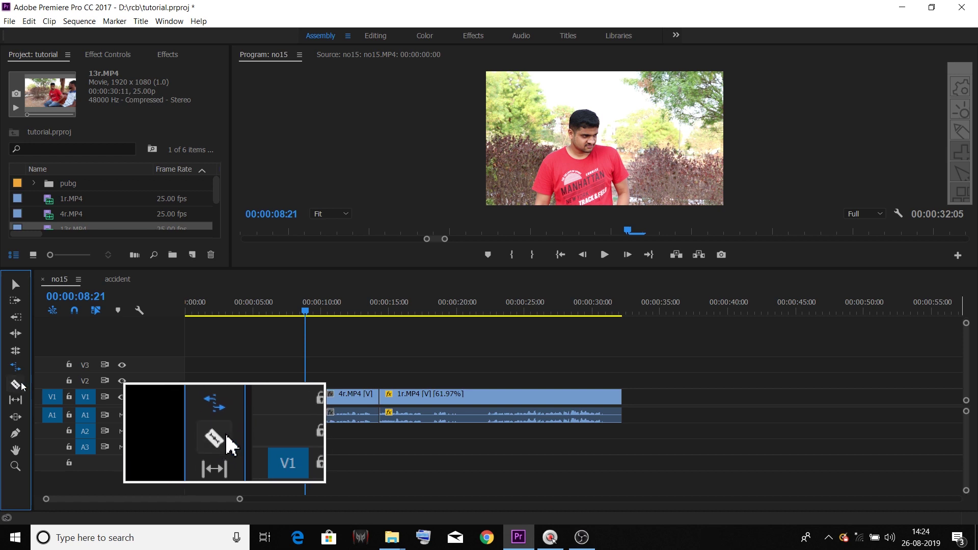
click(17, 385)
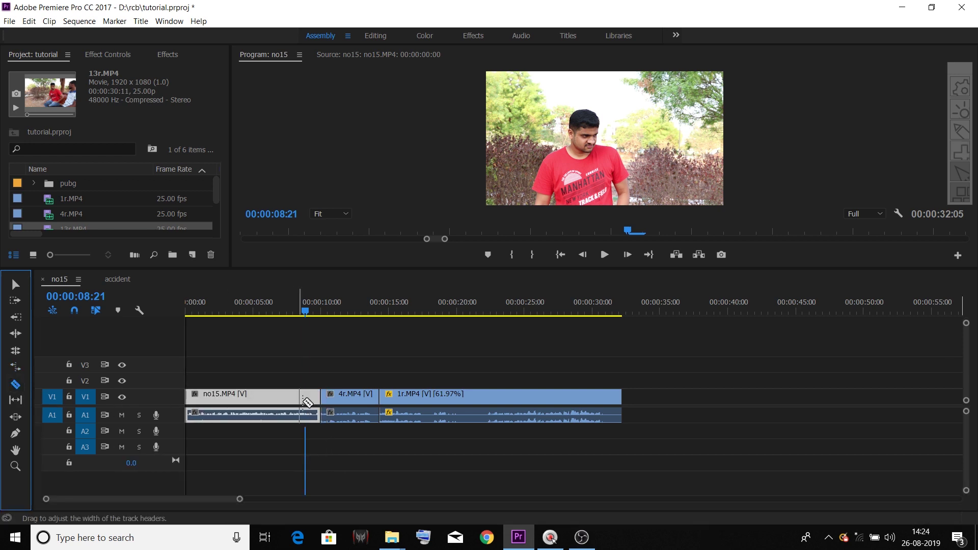
click(475, 396)
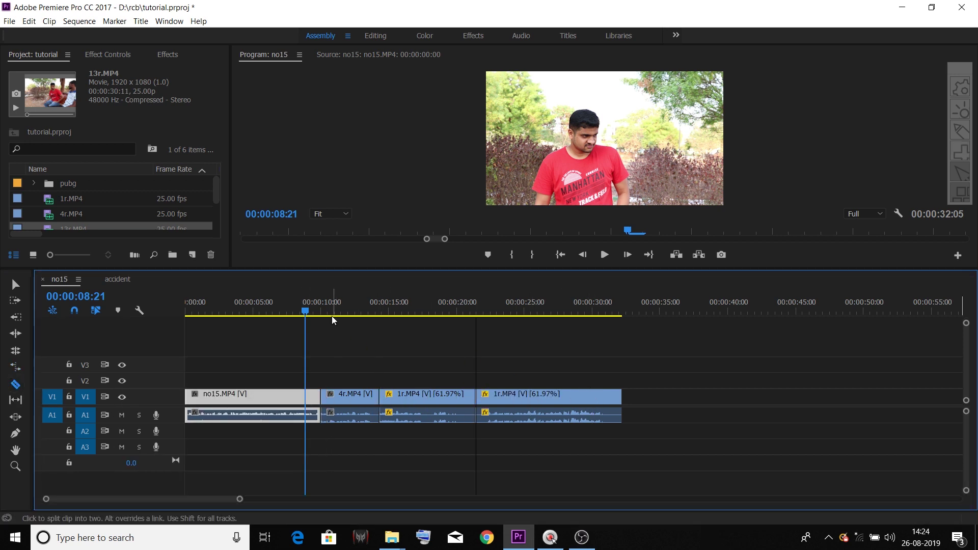
Step: Scrub towards the cut in 1r.MP4 and select each half in turn with the Selection tool to check the split
drag(332, 316, 460, 316)
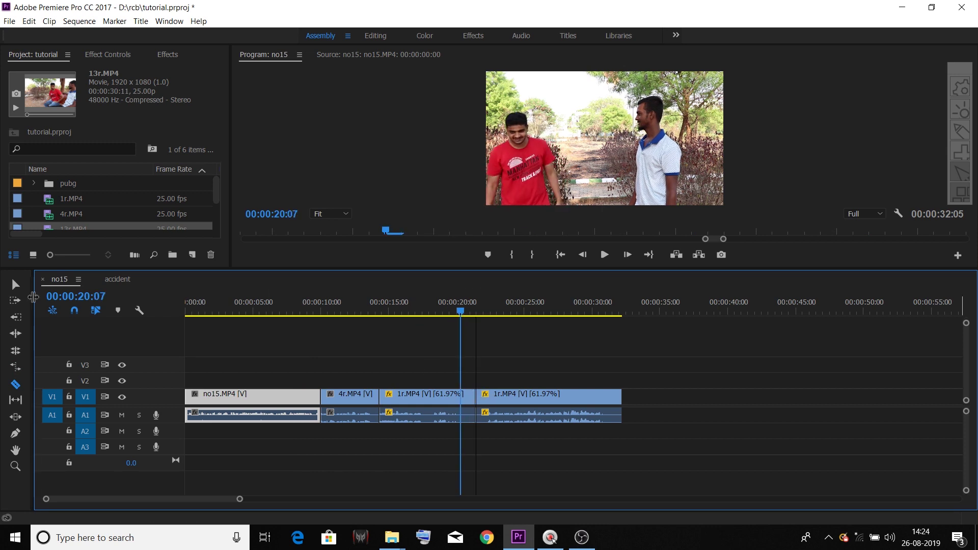
click(16, 285)
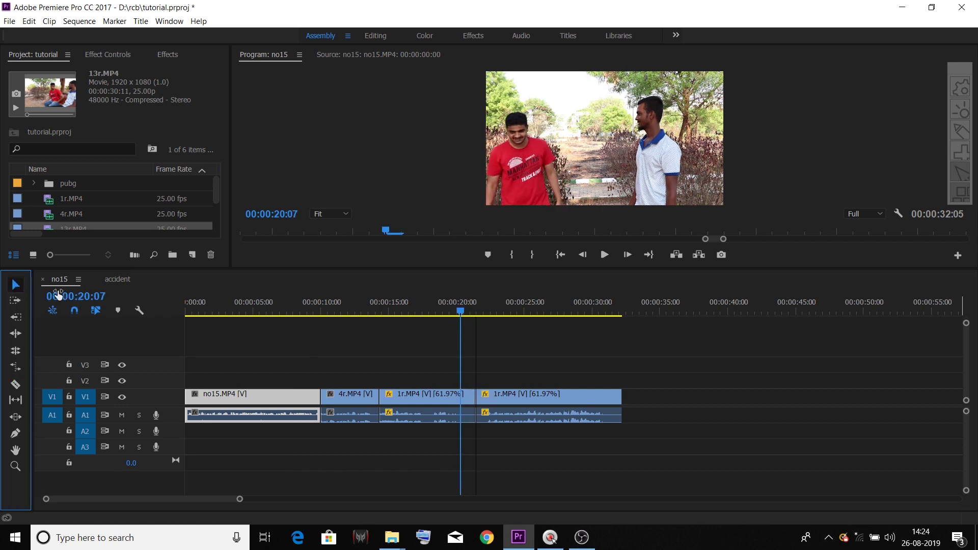
click(429, 396)
click(519, 398)
click(414, 401)
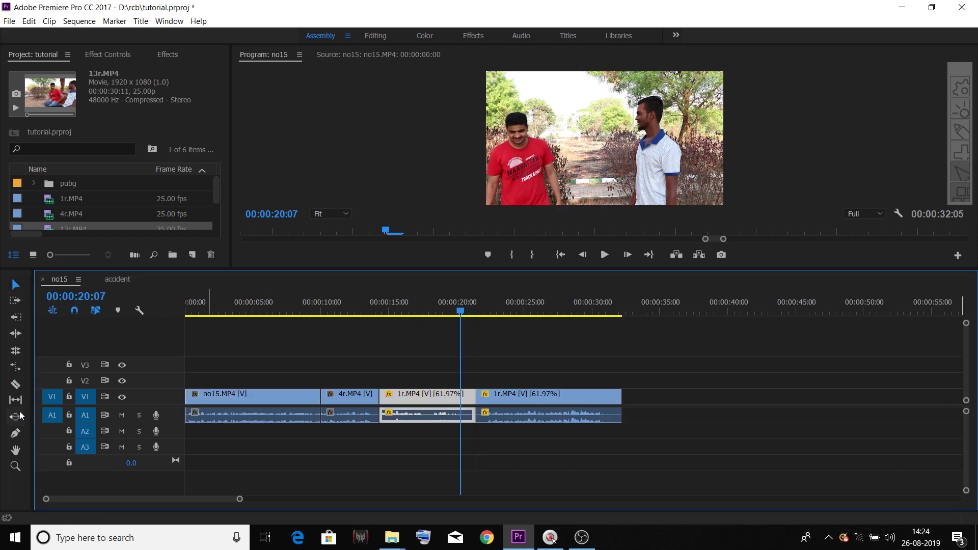
Step: Split the second 1r.MP4 segment with the Razor tool at about 00:00:26 and select the resulting pieces in turn
click(16, 383)
click(540, 397)
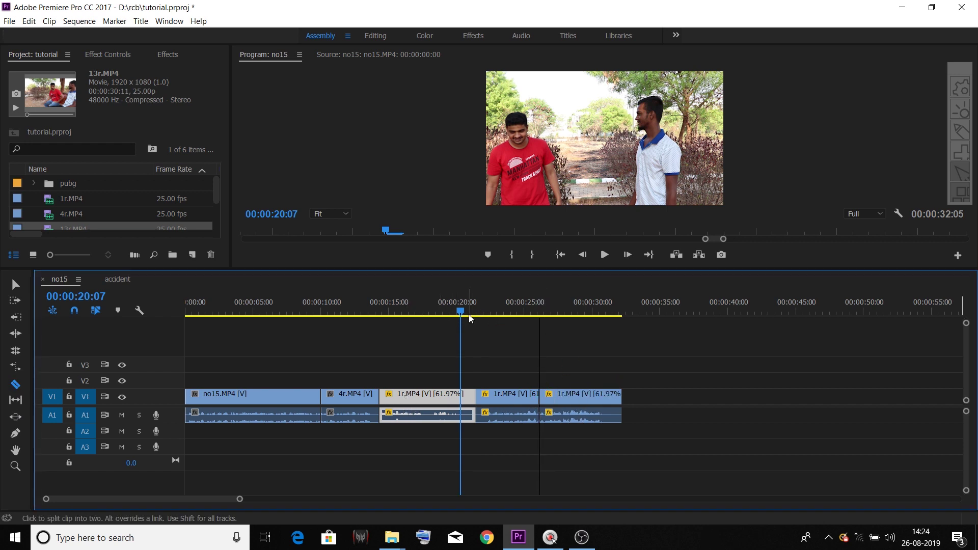
click(579, 315)
click(16, 285)
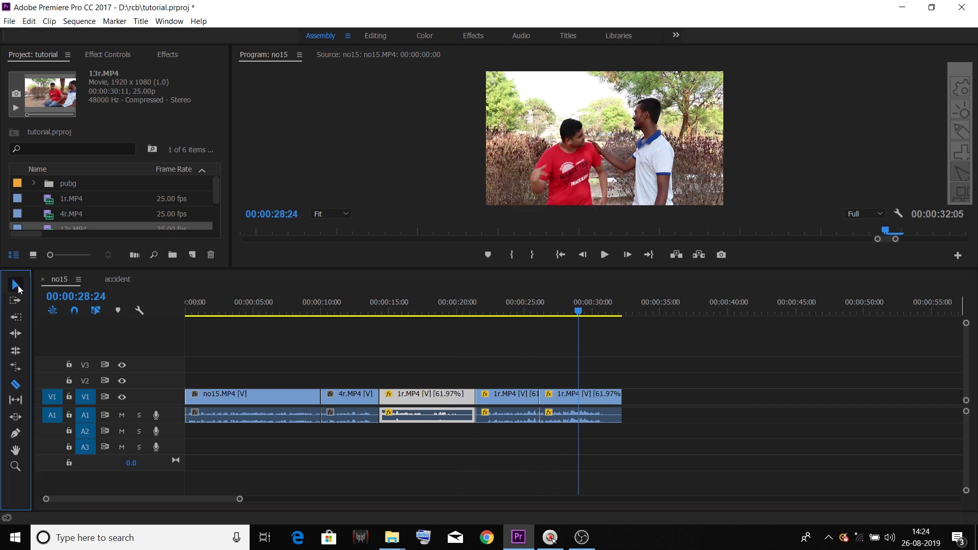
click(514, 395)
click(567, 396)
Step: Switch snapping off and on again, and split no15.MP4 with the Razor tool at the playhead, 00:00:05:17
drag(576, 305, 238, 337)
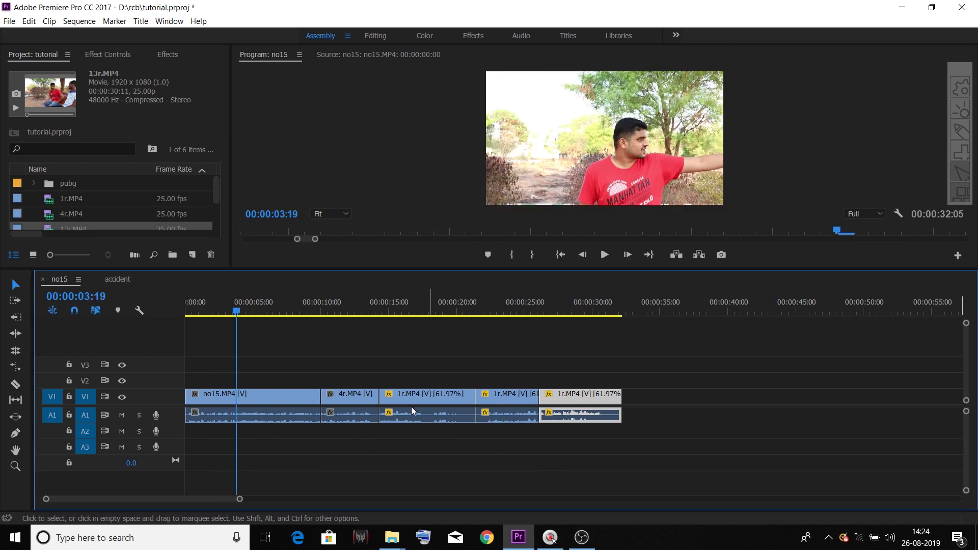
click(73, 314)
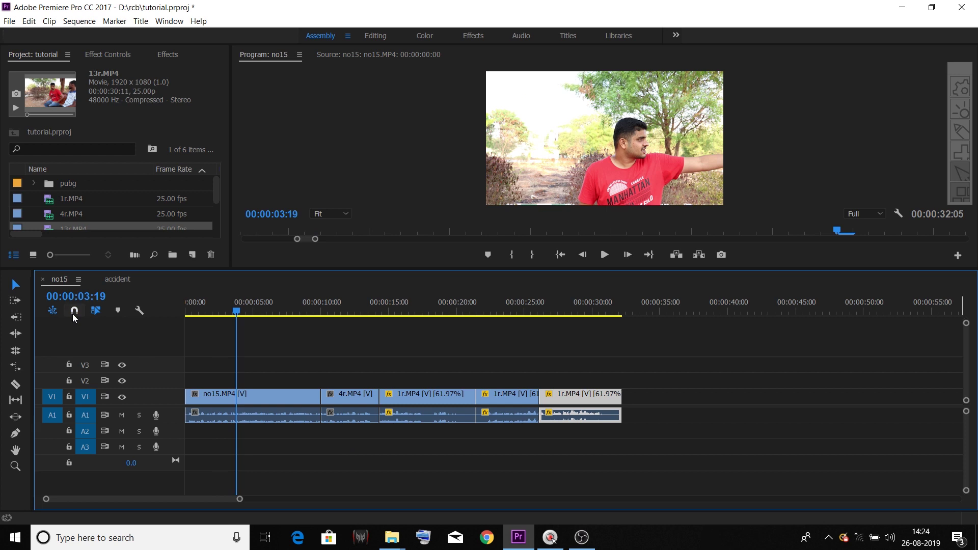
click(14, 386)
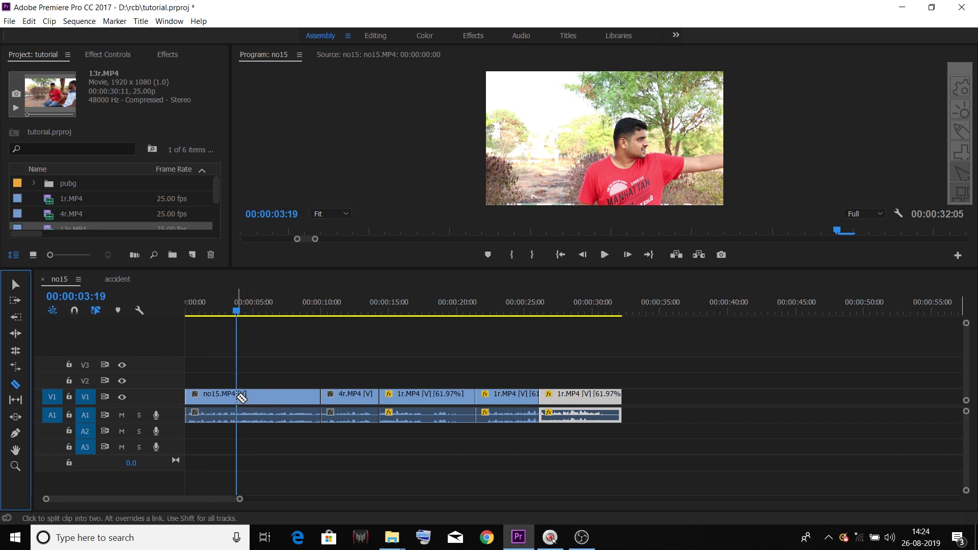
click(262, 312)
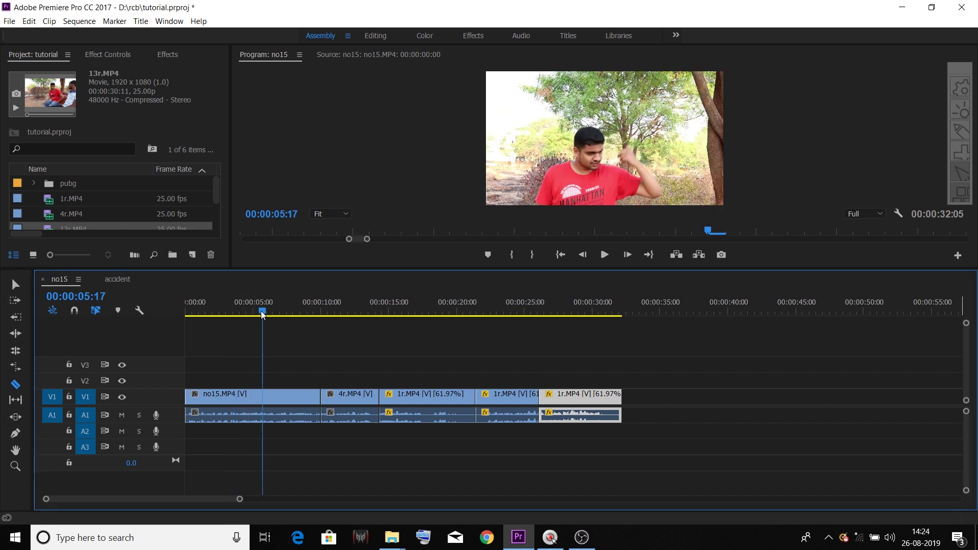
click(74, 311)
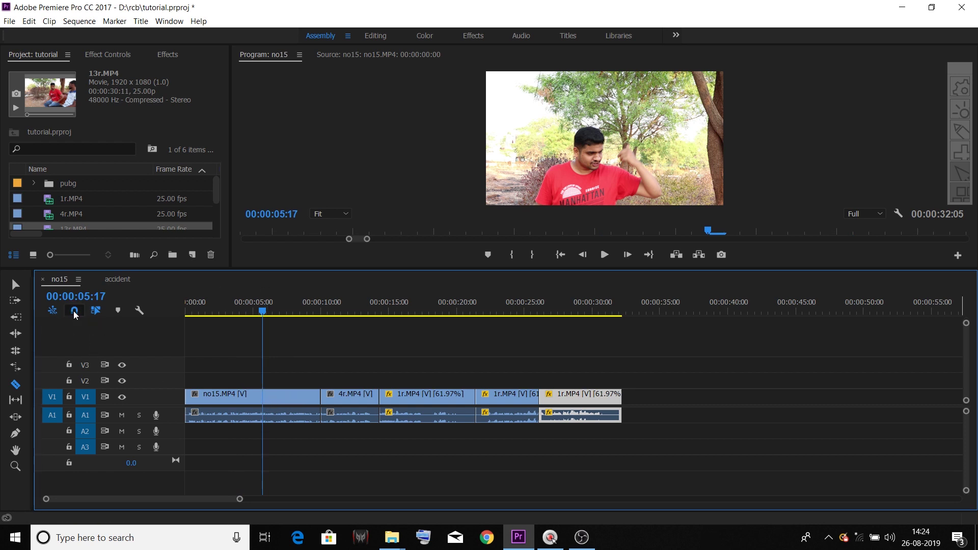
click(263, 401)
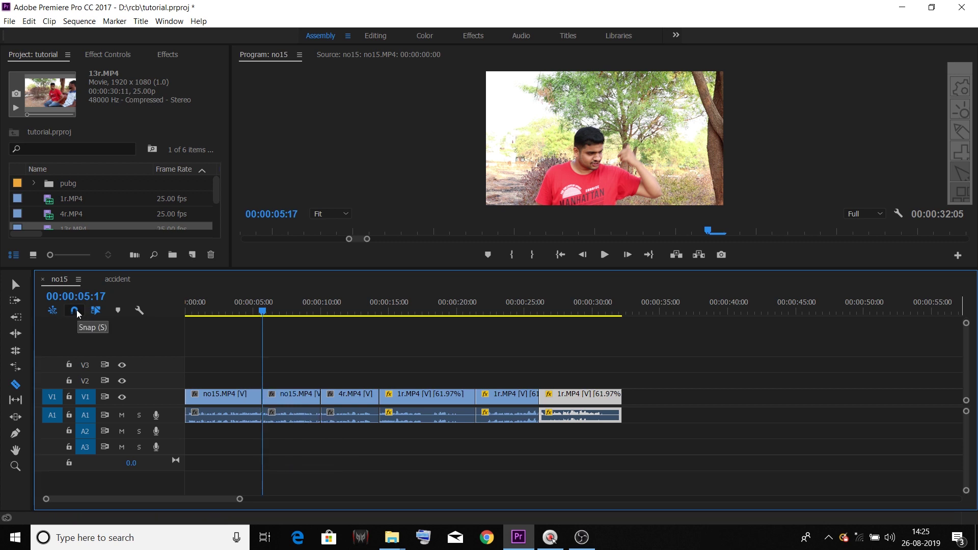
Step: Split no15.MP4 at about 00:00:03 with the Razor tool, and add another cut at the playhead, 00:00:04:08, selecting the piece after it
click(231, 396)
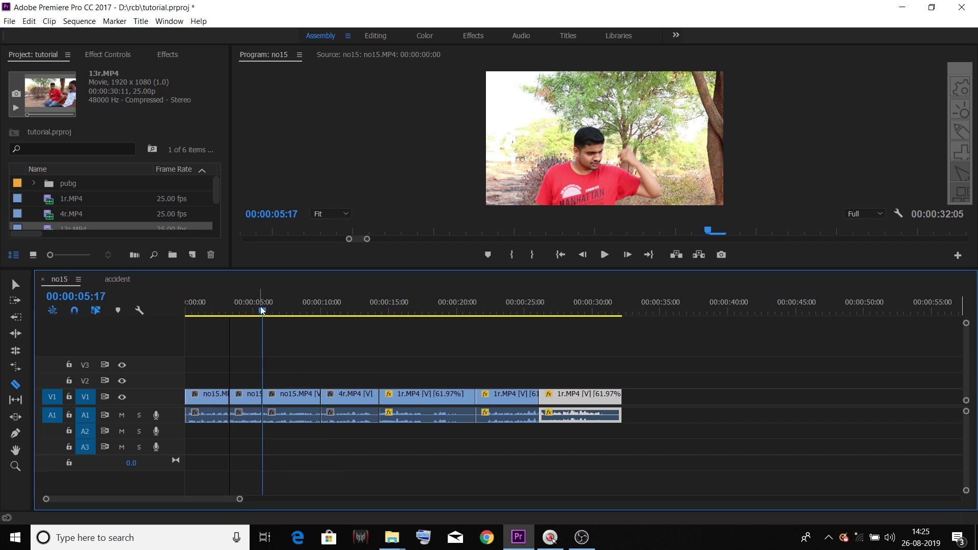
drag(260, 306, 245, 306)
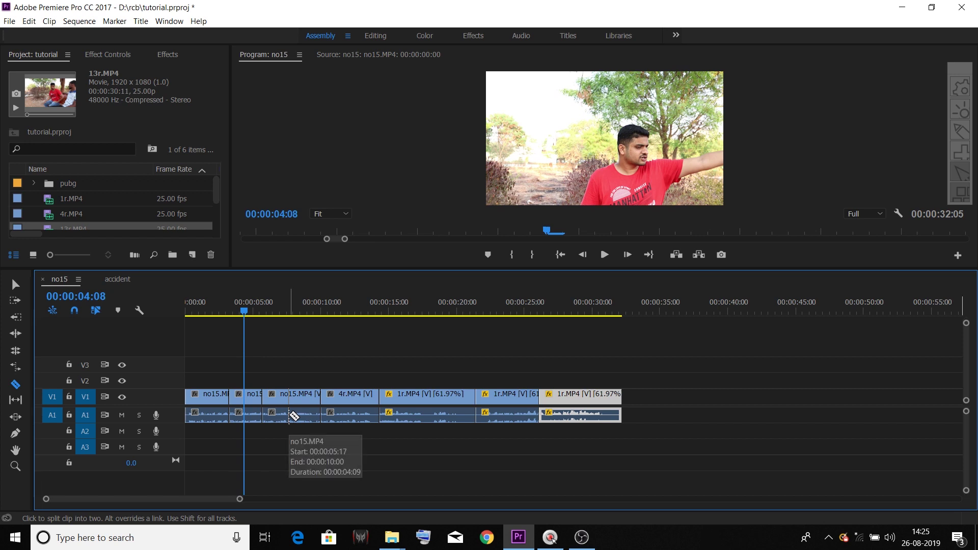
key(ctrl+k)
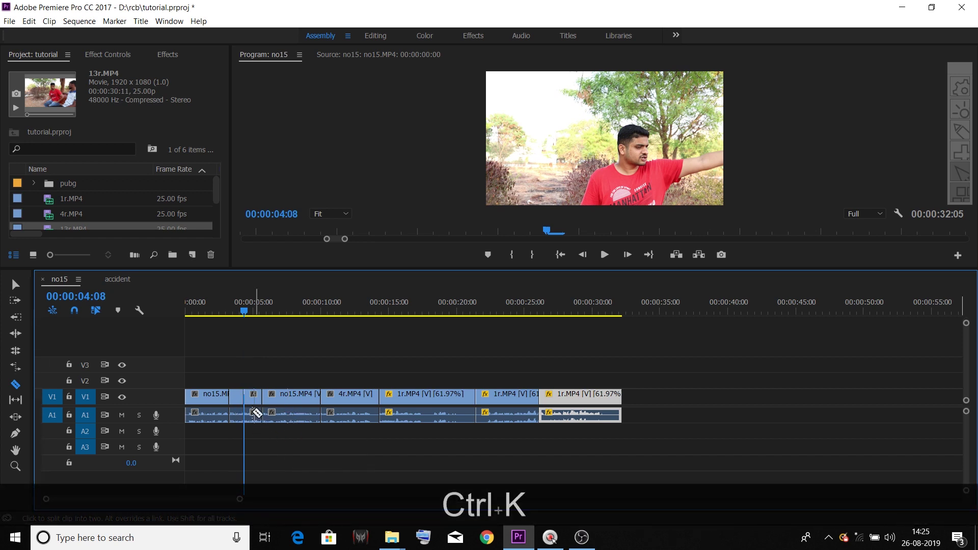
key(v)
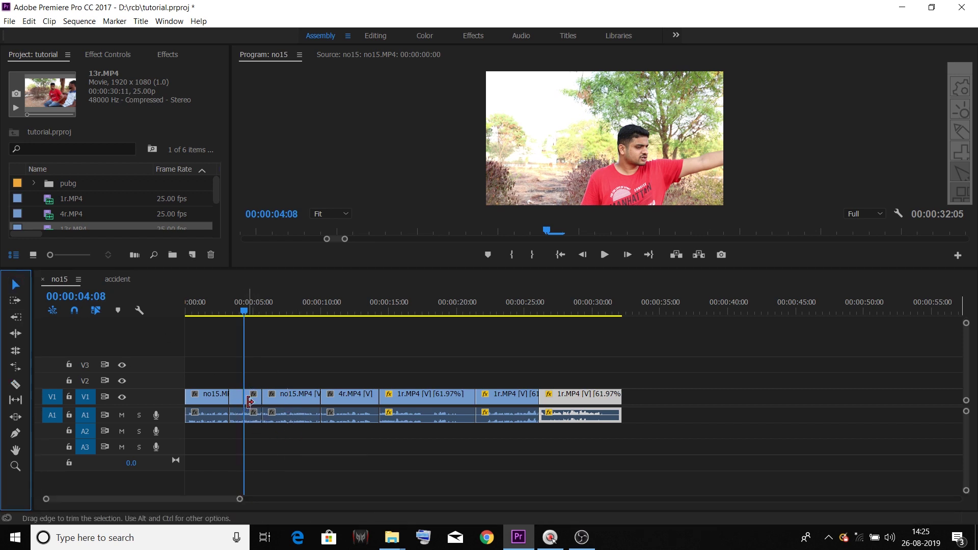
click(250, 402)
Step: Undo the razor cuts on no15.MP4 and 1r.MP4
click(15, 384)
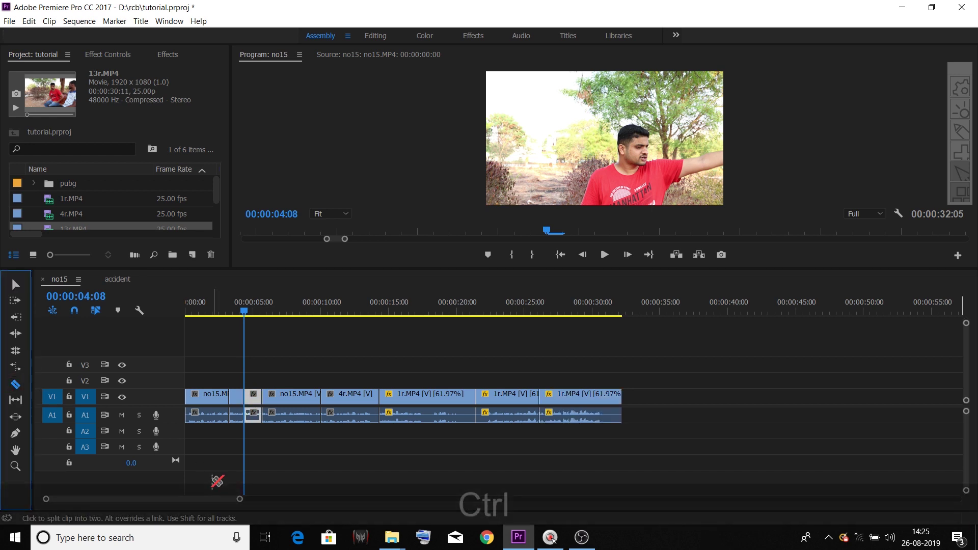
key(ctrl+z)
key(ctrl+z)
key(ctrl+z)
key(ctrl+z)
key(ctrl+z)
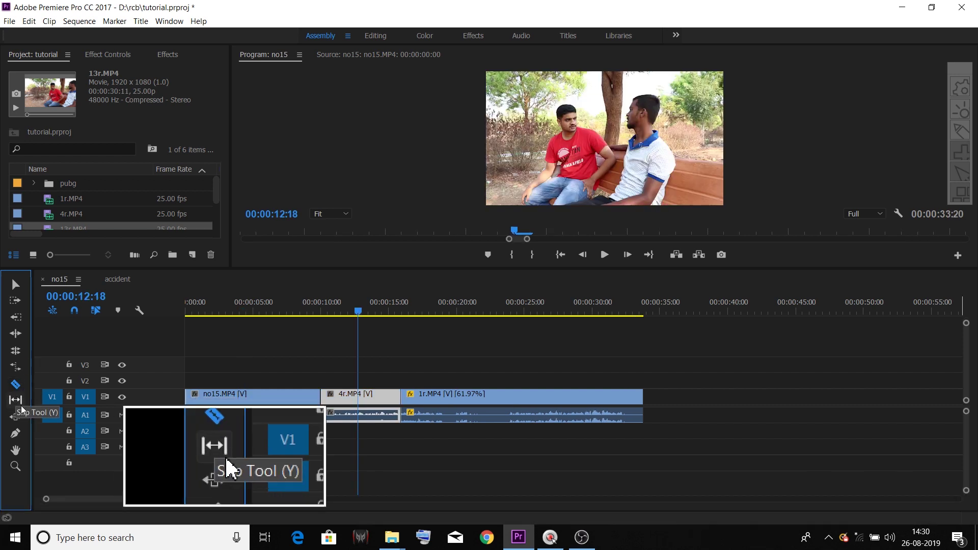
Step: Switch to the Slip tool and scrub across the cut between no15.MP4 and 4r.MP4, stopping at 00:00:12:04
click(16, 400)
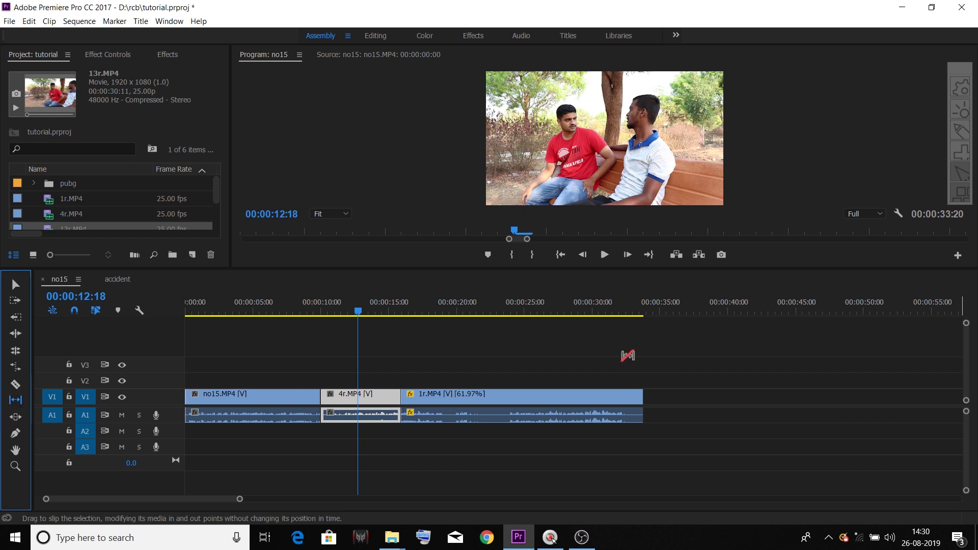
drag(360, 310, 313, 317)
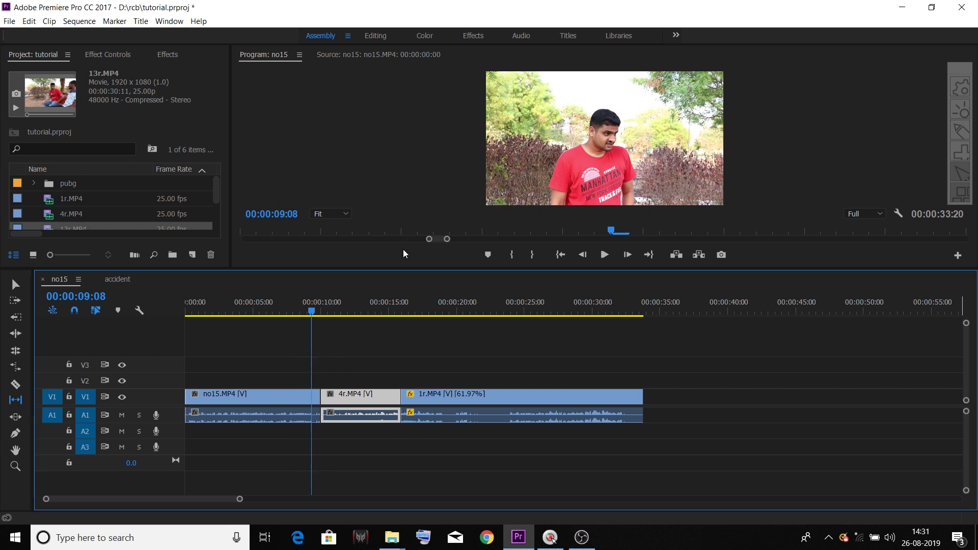
mouse_move(344, 315)
mouse_down()
mouse_move(320, 310)
mouse_move(347, 311)
mouse_up()
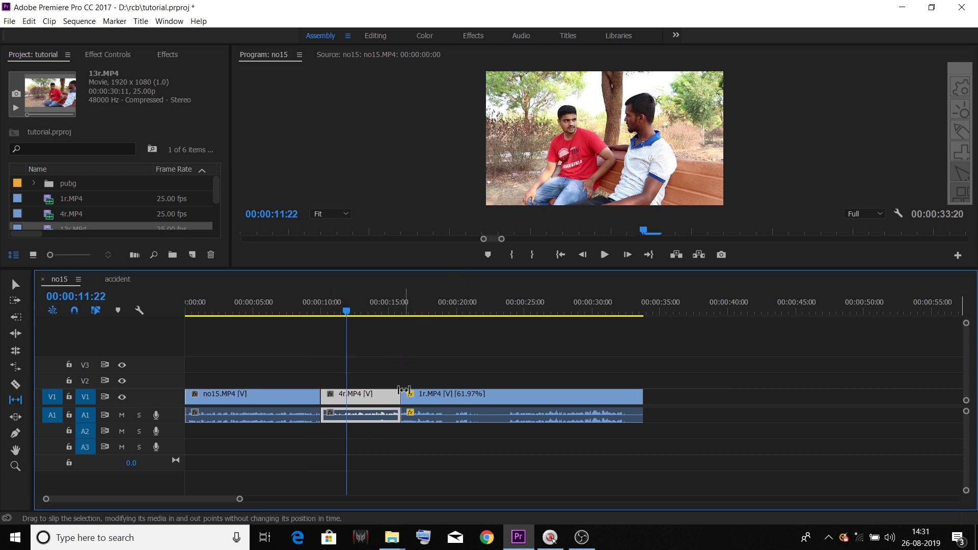
mouse_move(352, 311)
mouse_down()
mouse_move(313, 308)
mouse_move(362, 312)
mouse_move(316, 313)
mouse_move(351, 319)
mouse_up()
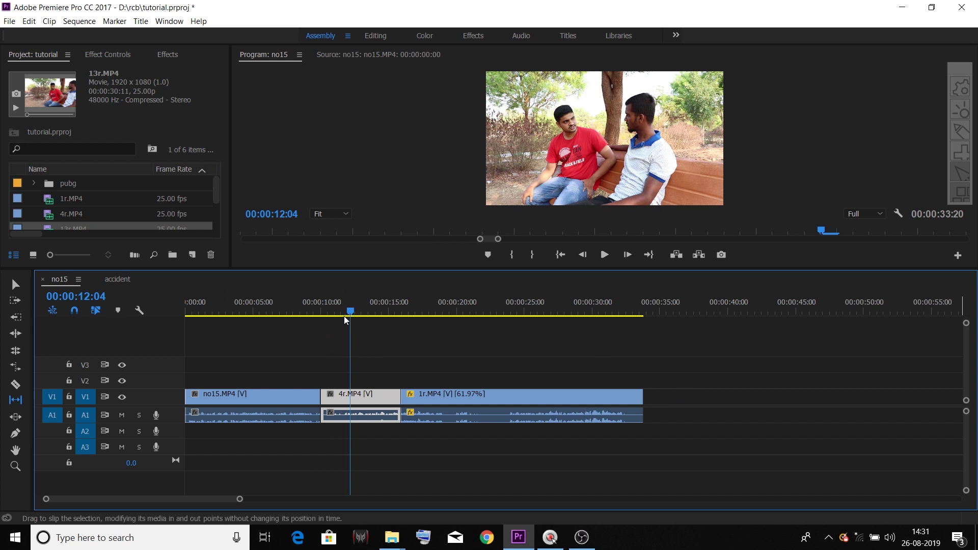
Step: Jump to the end of the sequence and scrub back over 4r.MP4, leaving the playhead at 00:00:13:16
click(598, 310)
key(End)
key(Left)
key(Left)
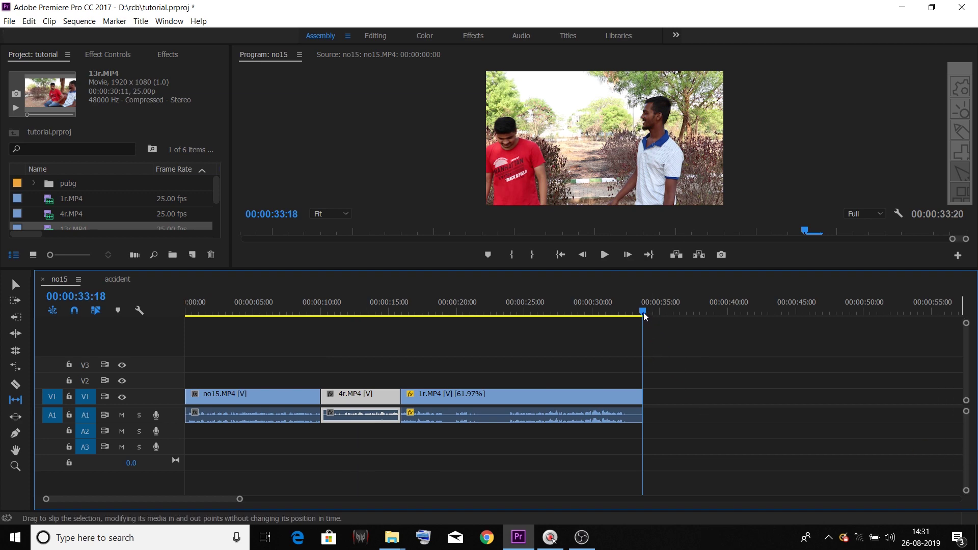
drag(642, 311, 326, 394)
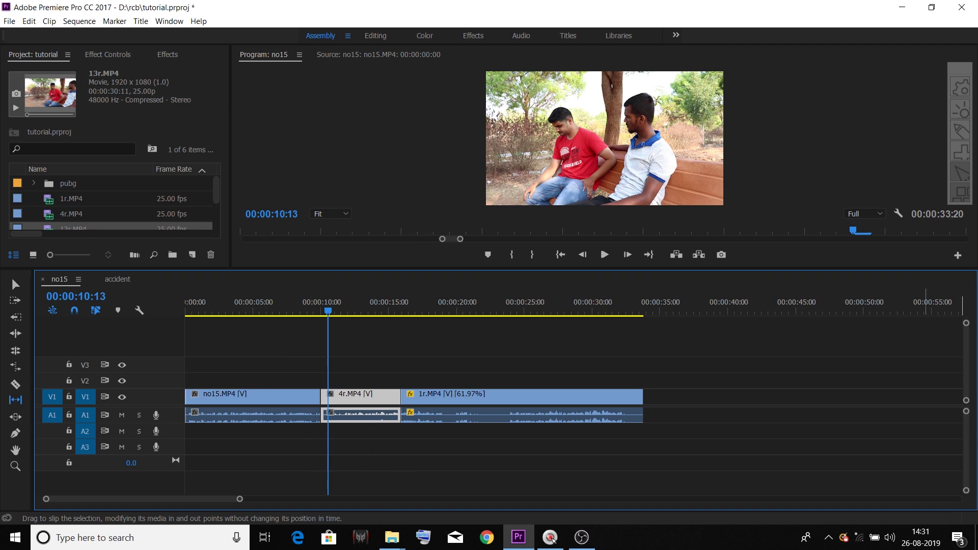
drag(332, 311, 369, 397)
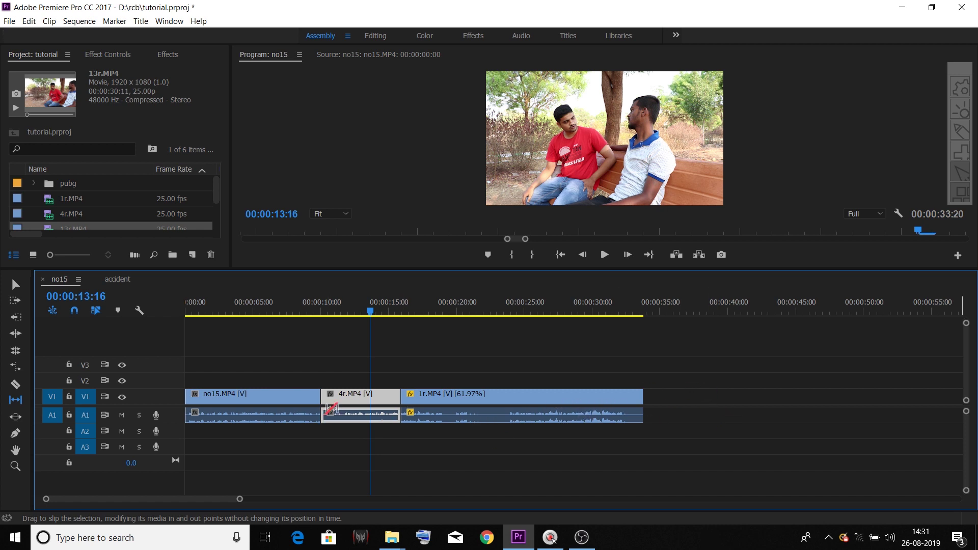
Step: Slip the content of 4r.MP4 by about -00:00:01:18 with the Slip tool and set the playhead to 00:00:13:13
click(20, 398)
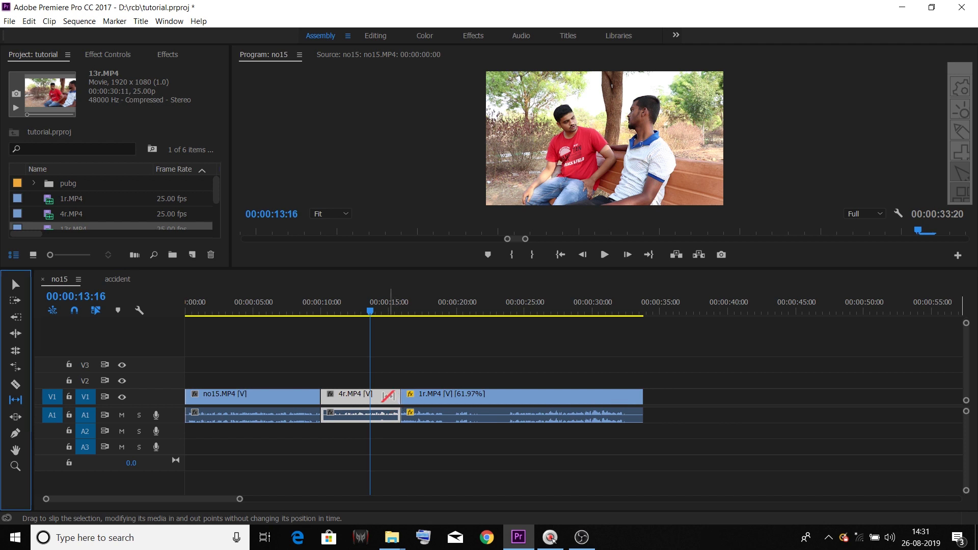
mouse_move(387, 395)
mouse_down()
mouse_move(357, 399)
mouse_move(387, 398)
mouse_up()
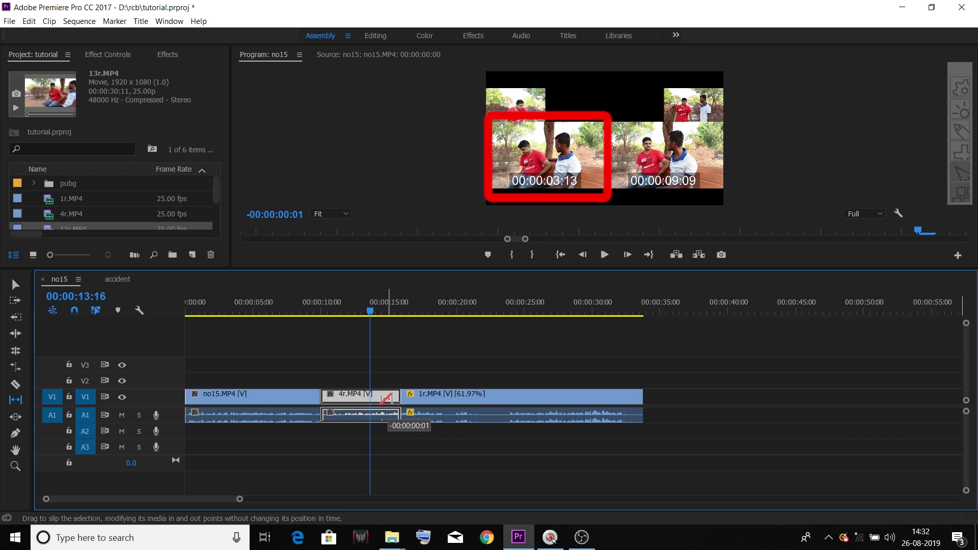
drag(386, 399, 356, 403)
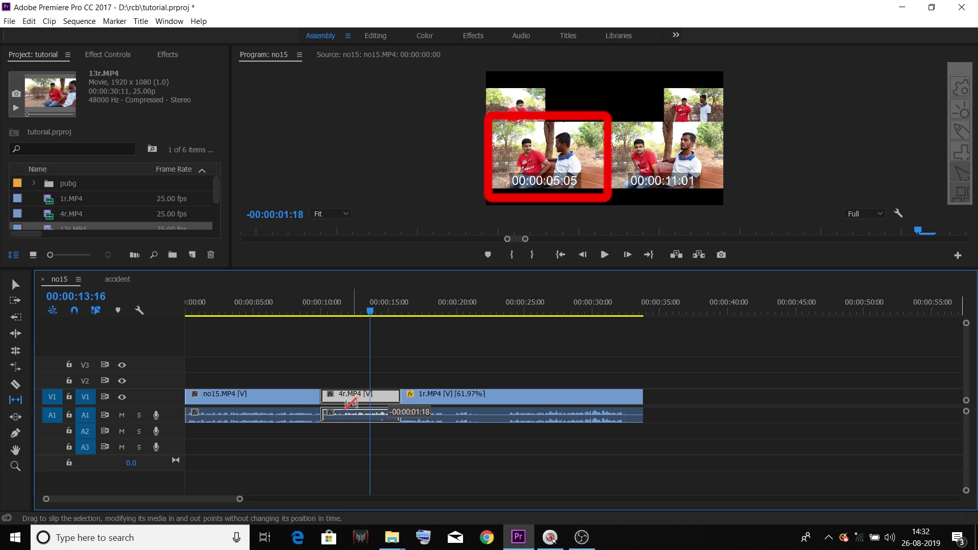
drag(350, 403, 350, 403)
drag(371, 313, 370, 340)
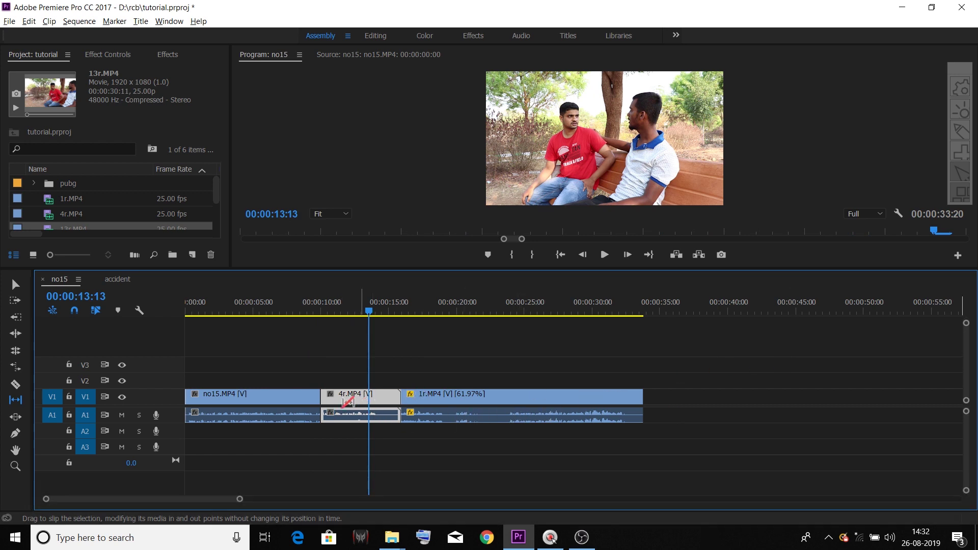
Step: Place a copy of 4r.MP4 after the other clips on V1 at about 00:00:43, extended to its full length
key(alt)
click(16, 285)
drag(352, 396, 825, 415)
Step: Compare the trimmed 4r.MP4 with its full-length copy, checking the frames at 00:00:10:13 and 00:00:13:20
click(382, 402)
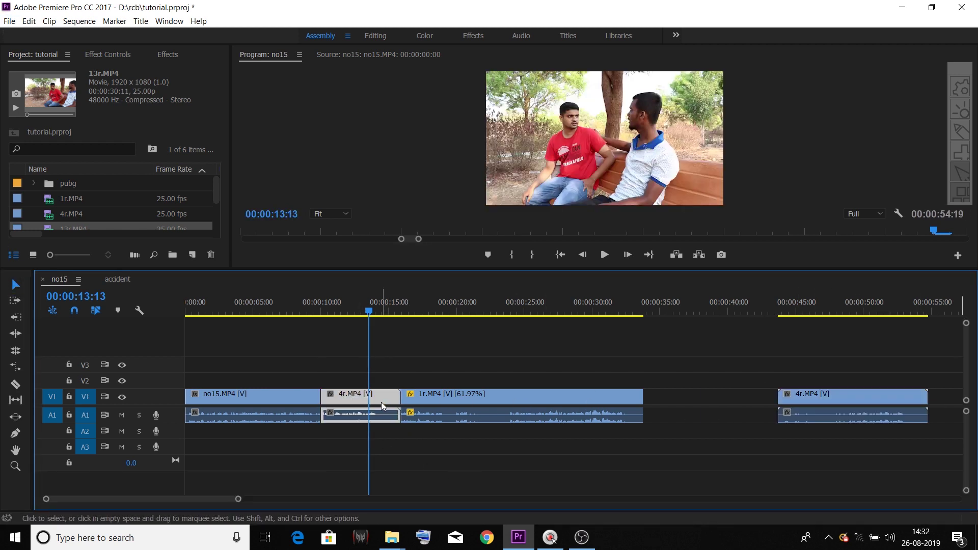
click(851, 401)
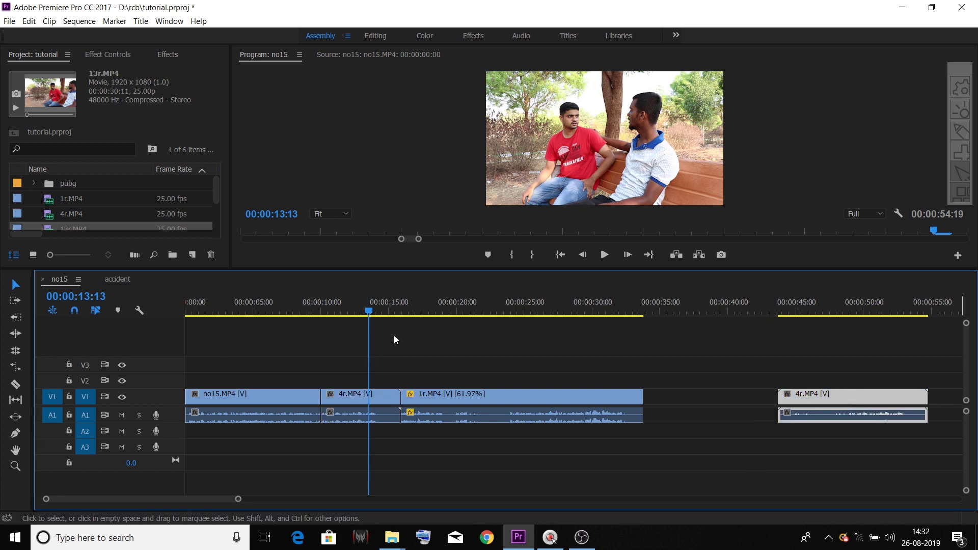
click(328, 306)
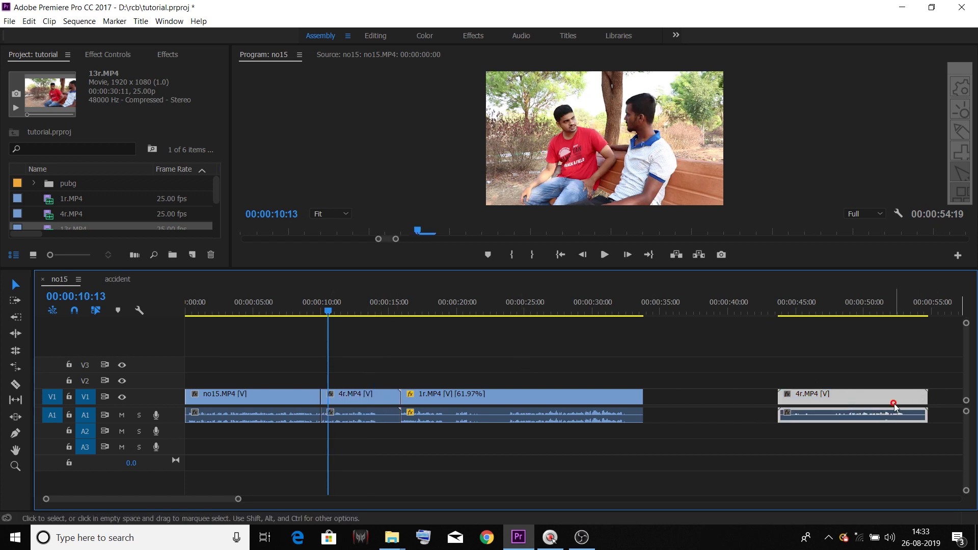
click(357, 392)
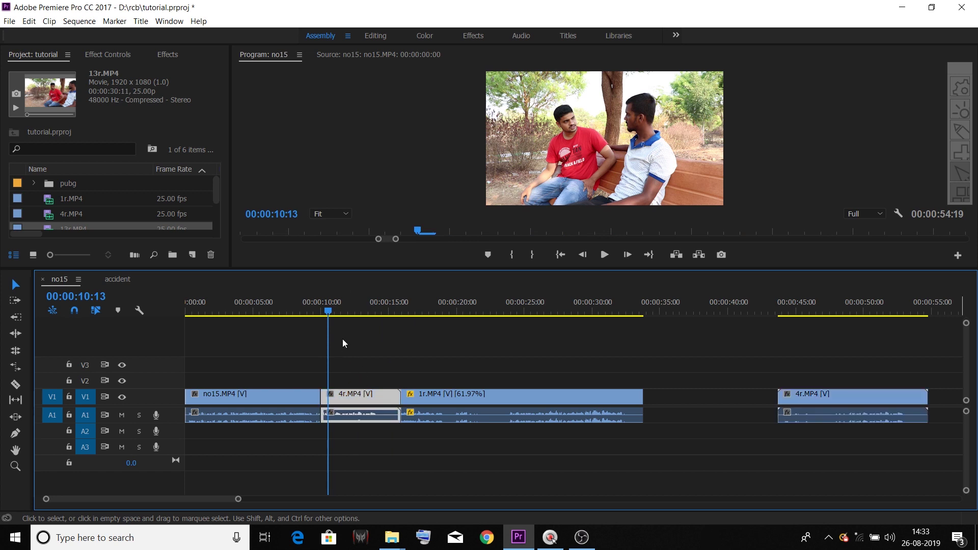
click(368, 306)
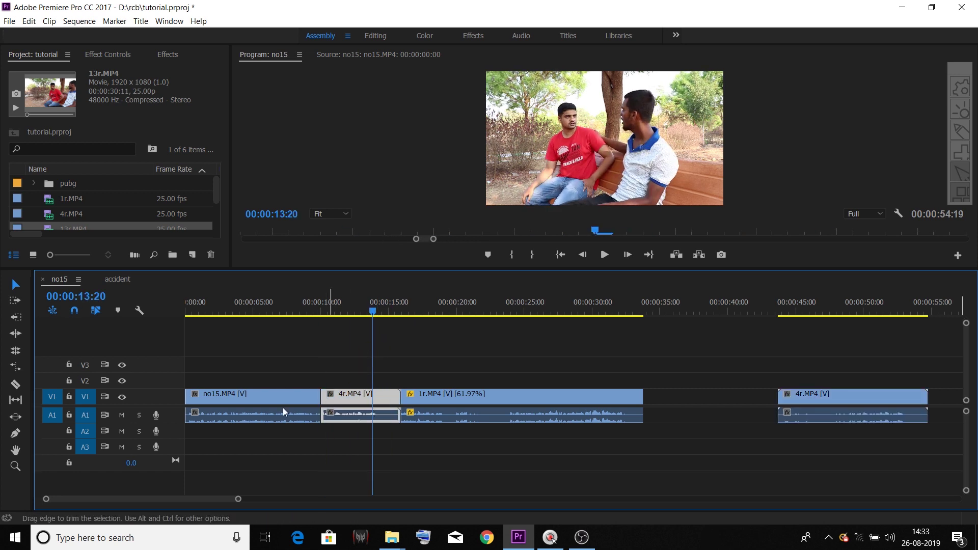
click(13, 400)
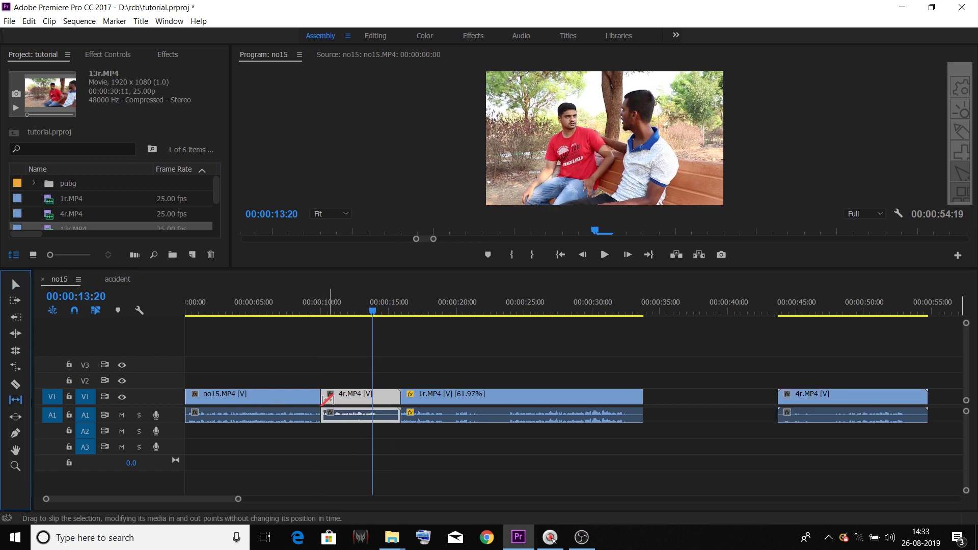
Step: Unlink the full-length 4r.MP4 copy and delete its audio
key(v)
right_click(835, 398)
click(897, 186)
click(841, 415)
key(Delete)
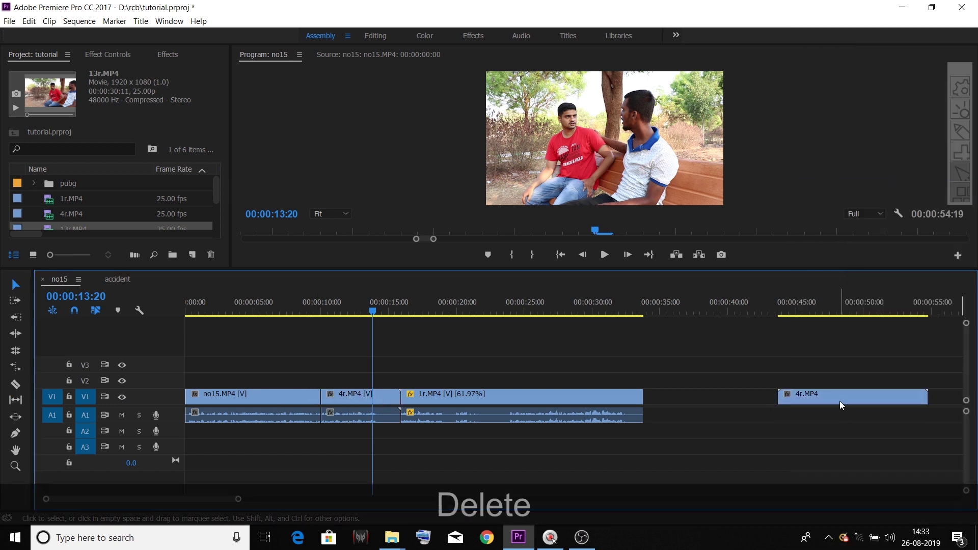
Step: Move the video-only 4r.MP4 copy onto V2 above the trimmed clip, starting at about 00:00:08:12
drag(841, 405, 385, 382)
click(357, 402)
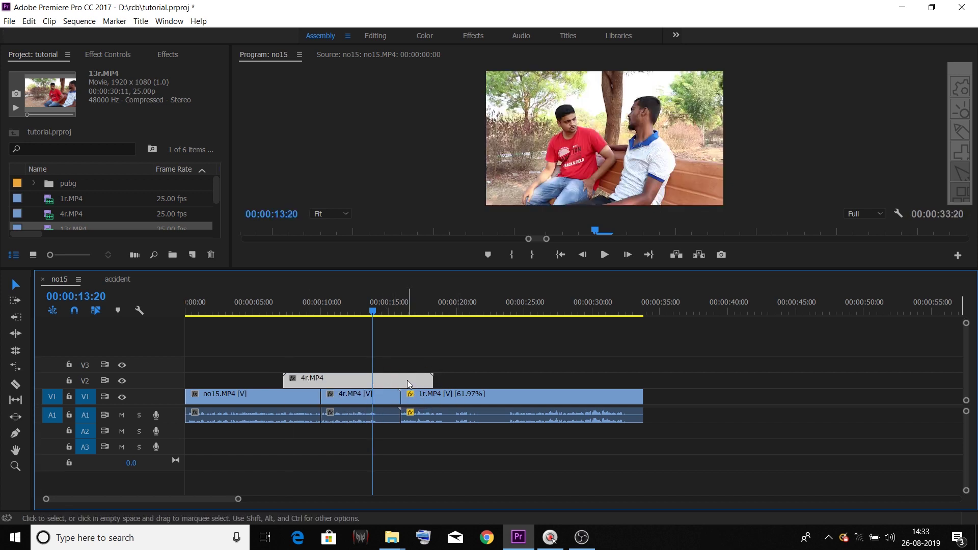
mouse_move(408, 384)
mouse_down()
mouse_move(396, 387)
mouse_move(417, 387)
mouse_up()
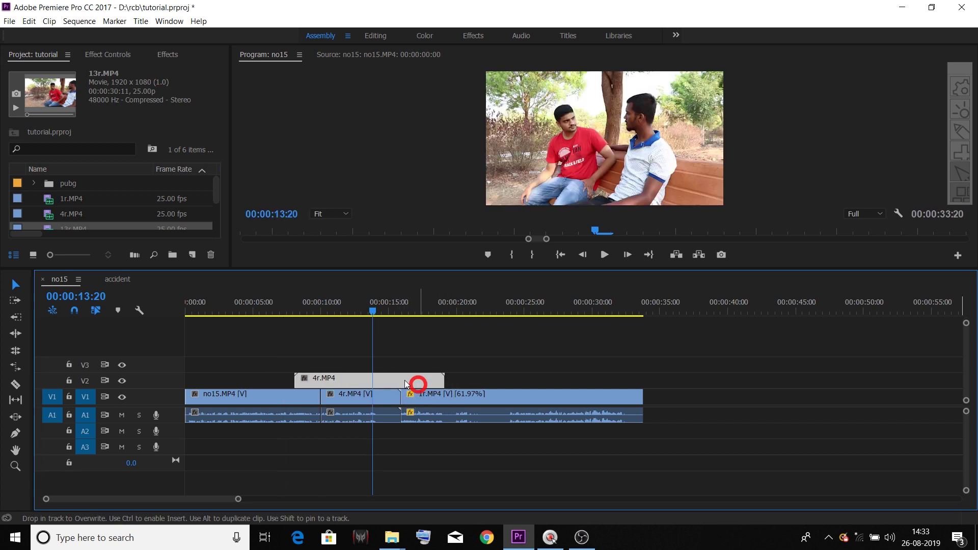
click(378, 400)
click(379, 384)
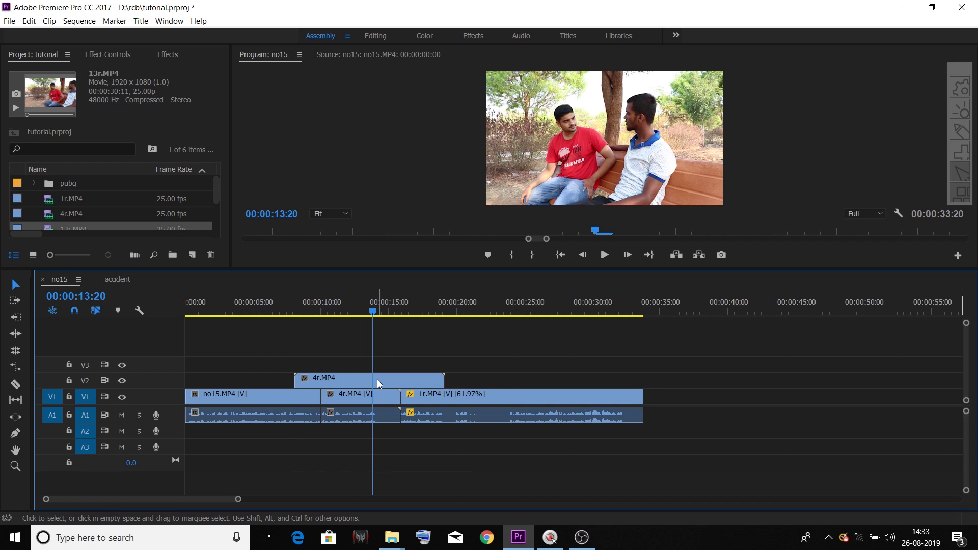
mouse_move(379, 384)
mouse_down()
mouse_move(407, 385)
mouse_move(380, 388)
mouse_up()
Step: Delete the 4r.MP4 copy from V2
click(16, 399)
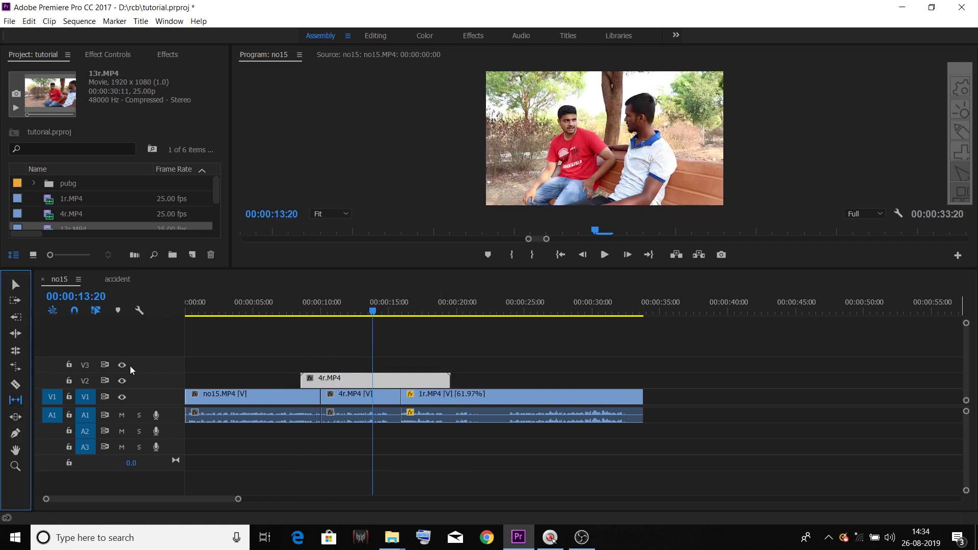
click(383, 384)
key(Delete)
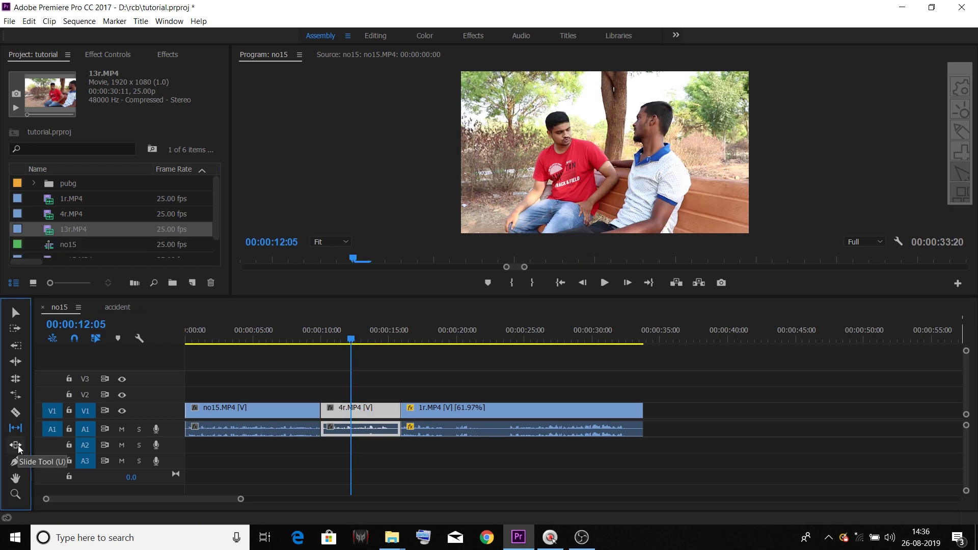
Step: Switch to the Slide tool and set the playhead to 00:00:08:24, shortly before the start of 4r.MP4
key(F1)
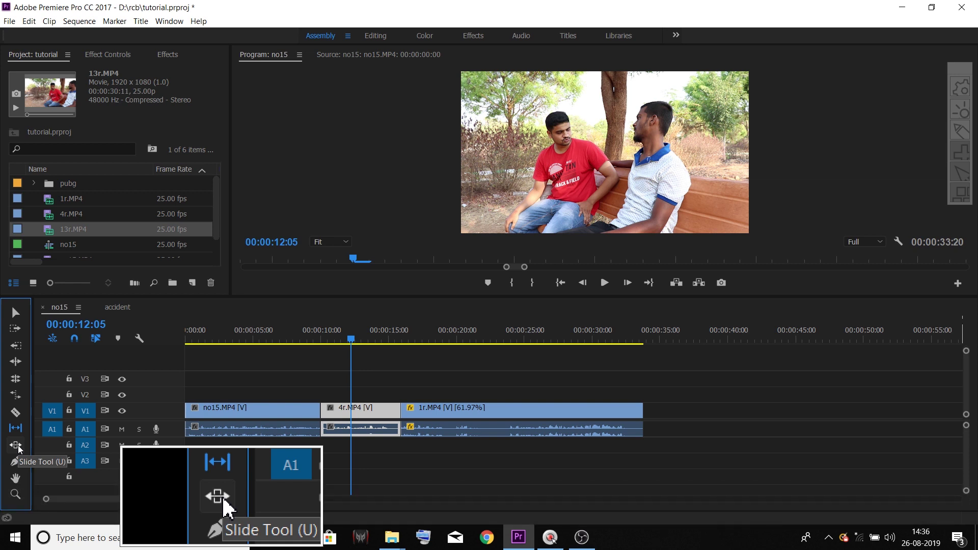
click(17, 445)
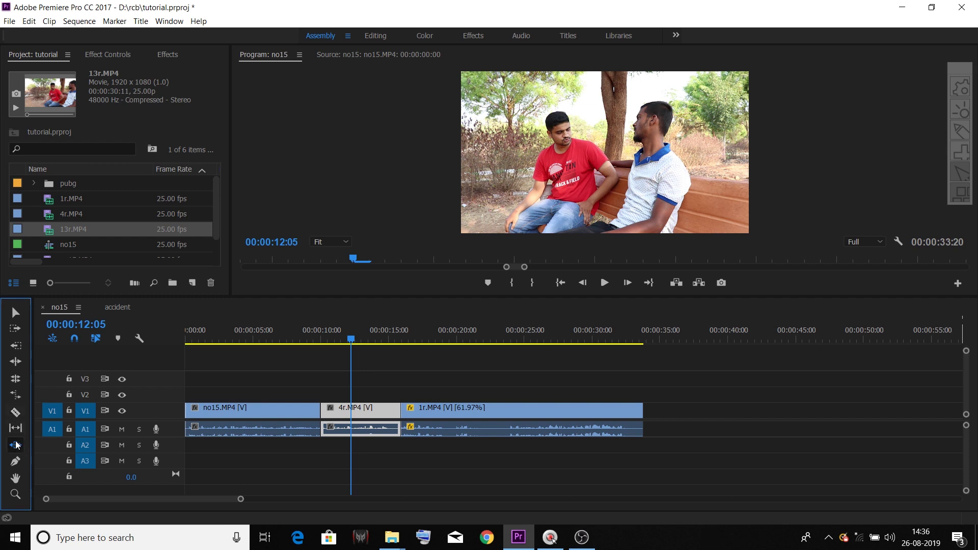
click(16, 445)
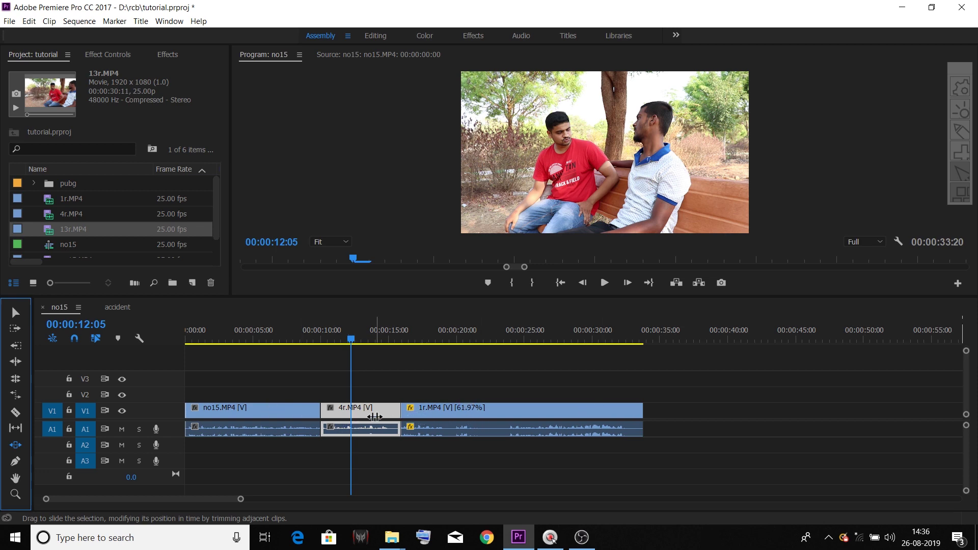
click(303, 341)
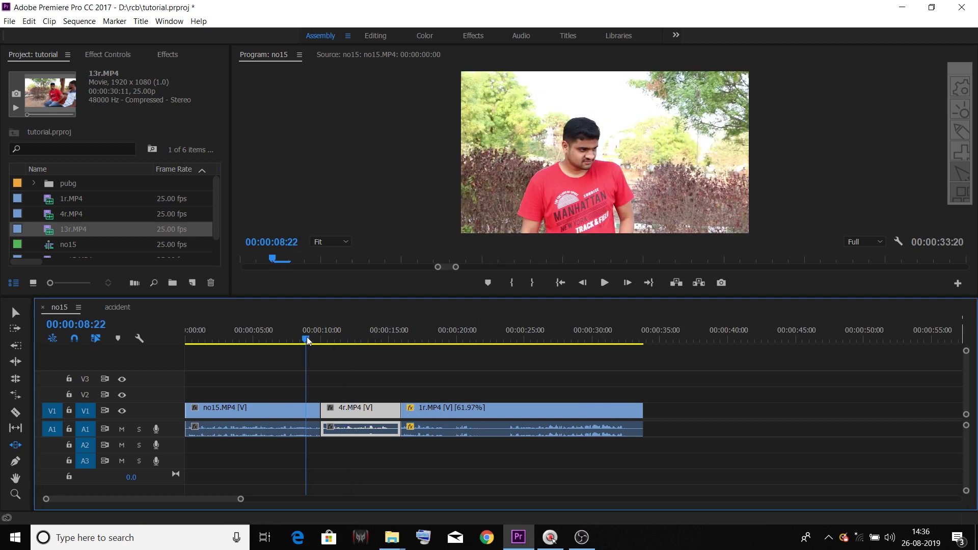
mouse_move(304, 341)
mouse_down()
mouse_move(285, 341)
mouse_move(313, 345)
mouse_up()
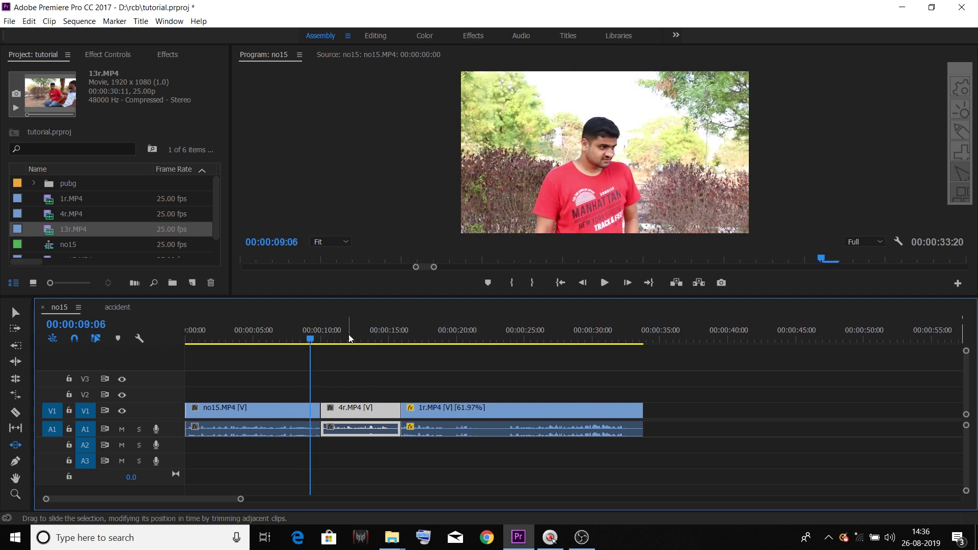
drag(312, 340, 307, 340)
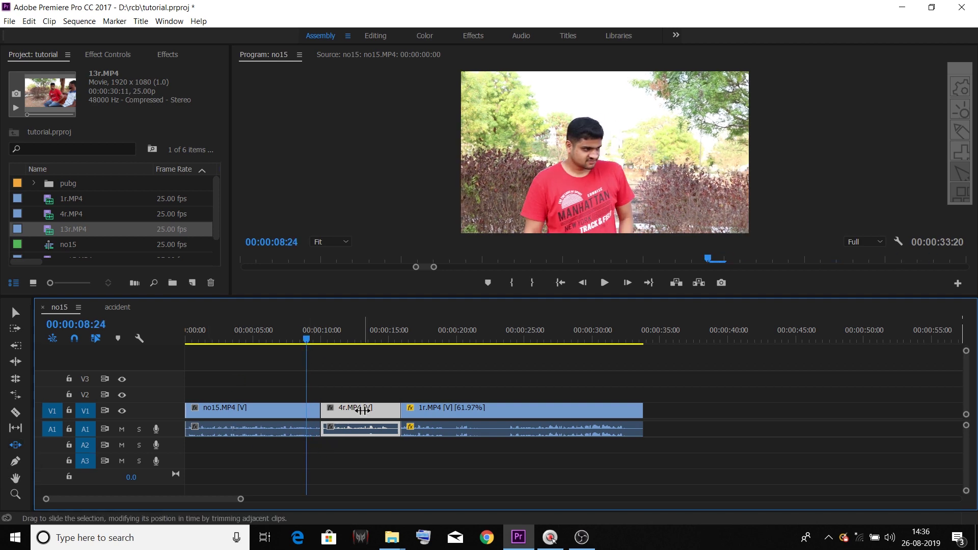
Step: Slide 4r.MP4 earlier so it starts at the playhead, 00:00:08:24, and select no15.MP4
mouse_move(363, 410)
mouse_down()
mouse_move(345, 411)
mouse_move(362, 418)
mouse_up()
drag(356, 415, 343, 415)
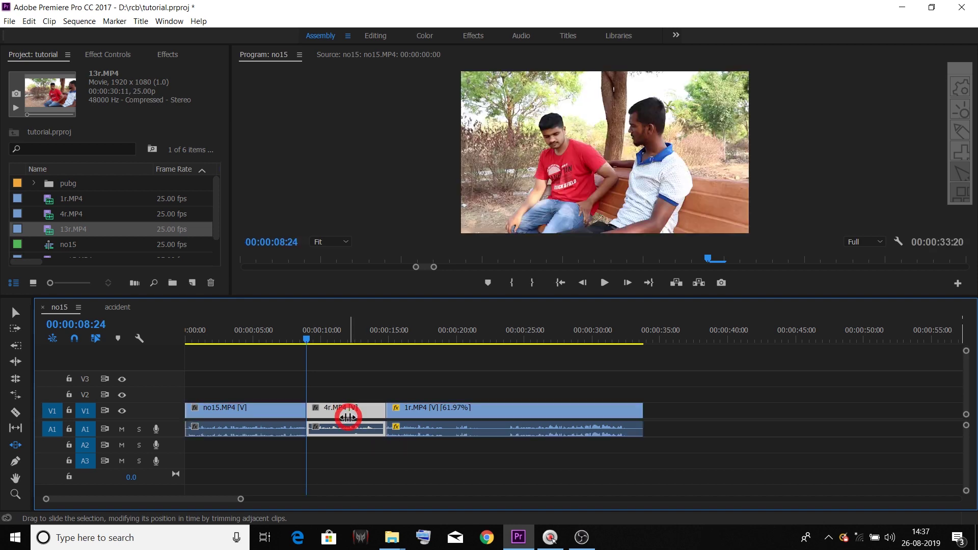
click(293, 407)
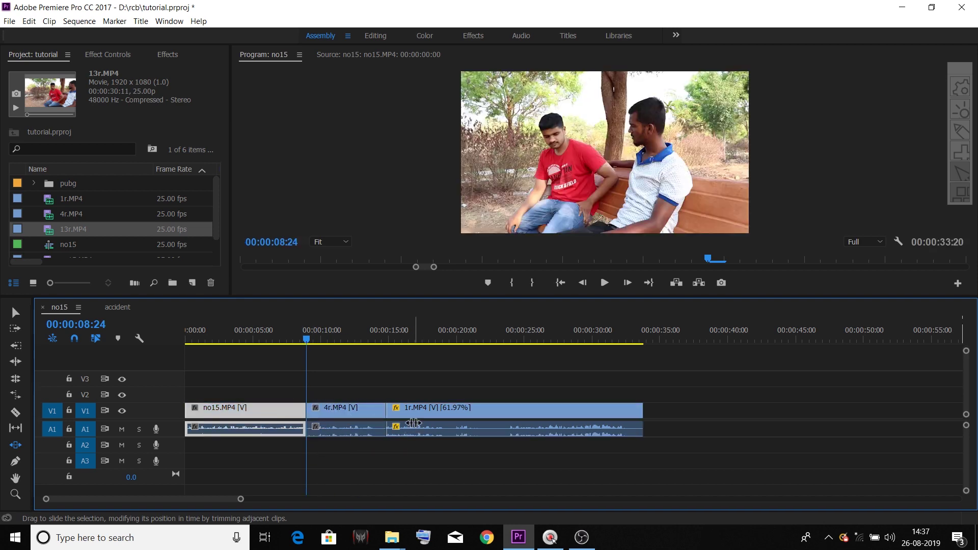
Step: Slide 4r.MP4 back and forth between its neighbouring clips, leaving it starting at about 00:00:12:00
drag(360, 412, 323, 424)
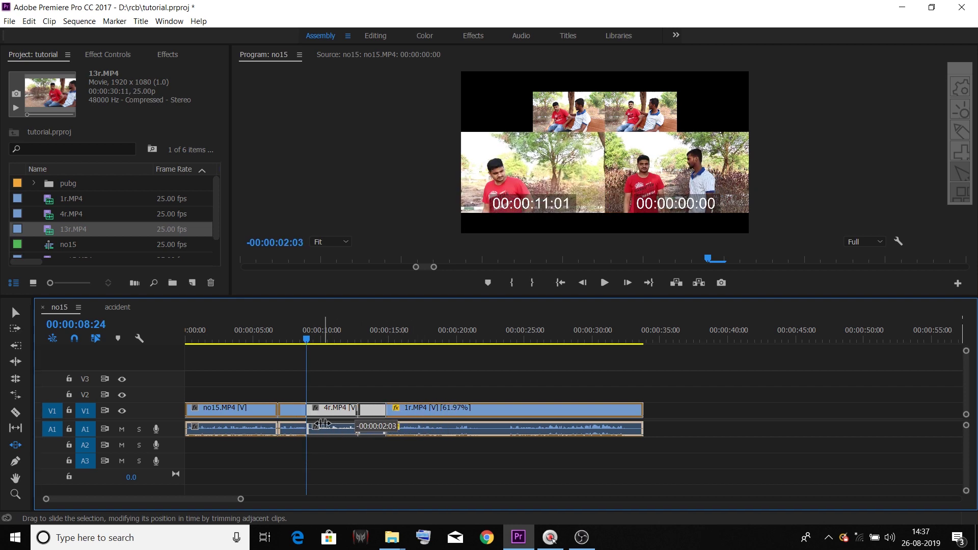
drag(323, 423, 413, 433)
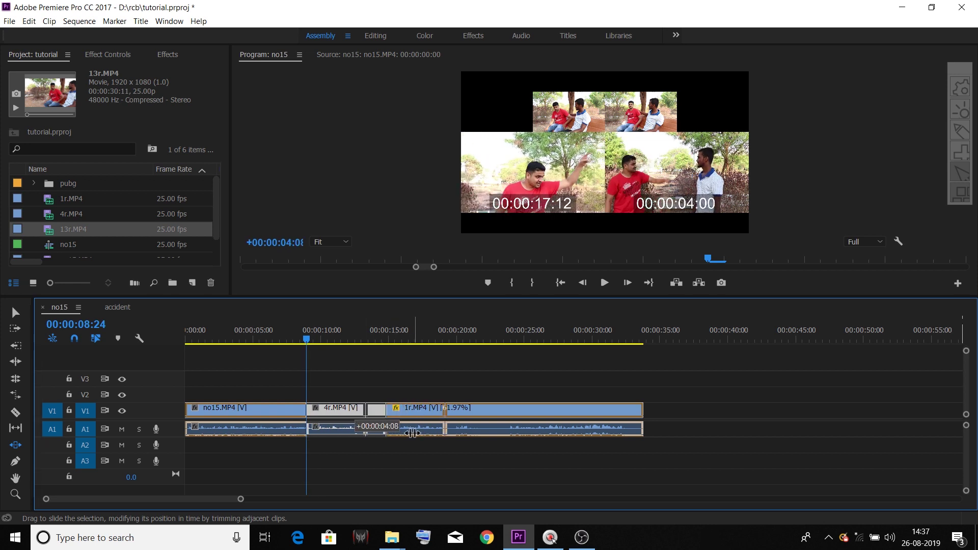
drag(413, 433, 385, 431)
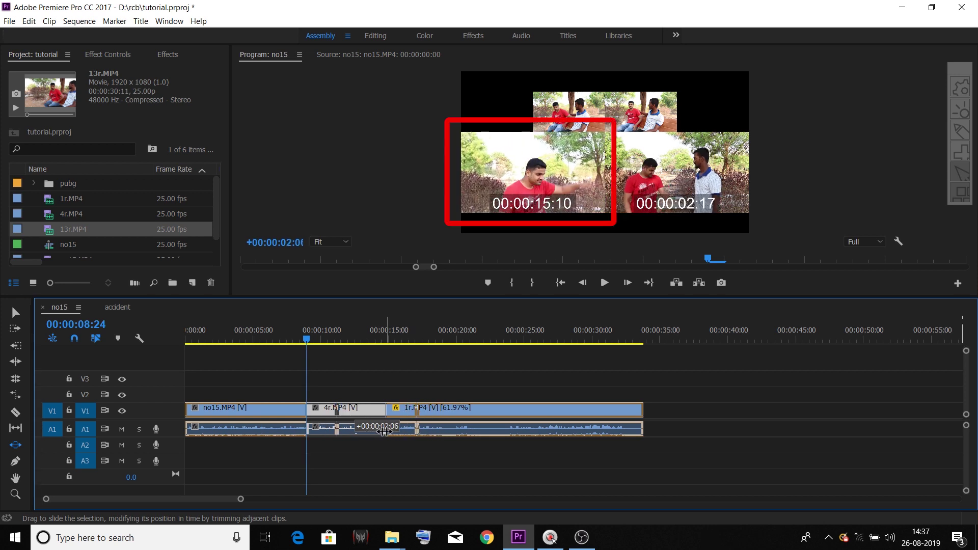
drag(385, 431, 388, 433)
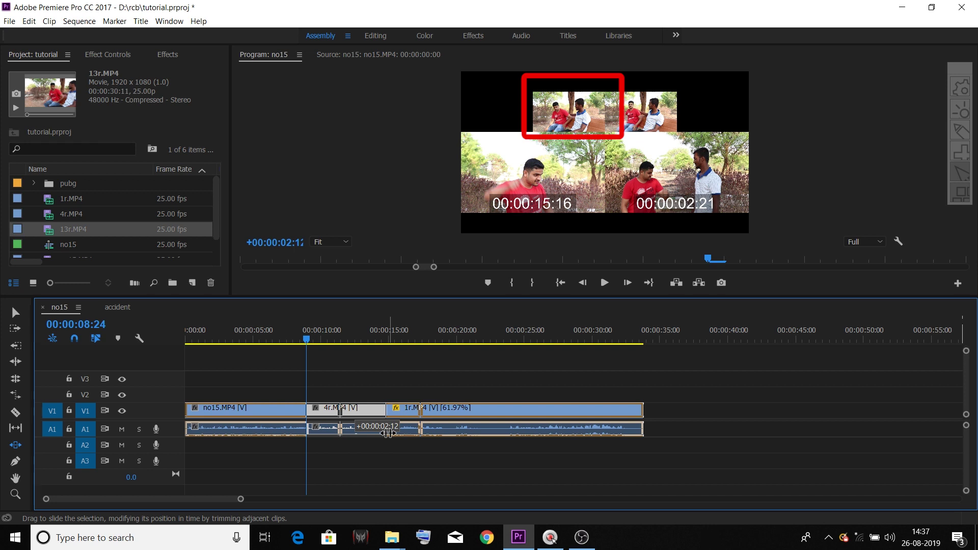
drag(388, 433, 388, 432)
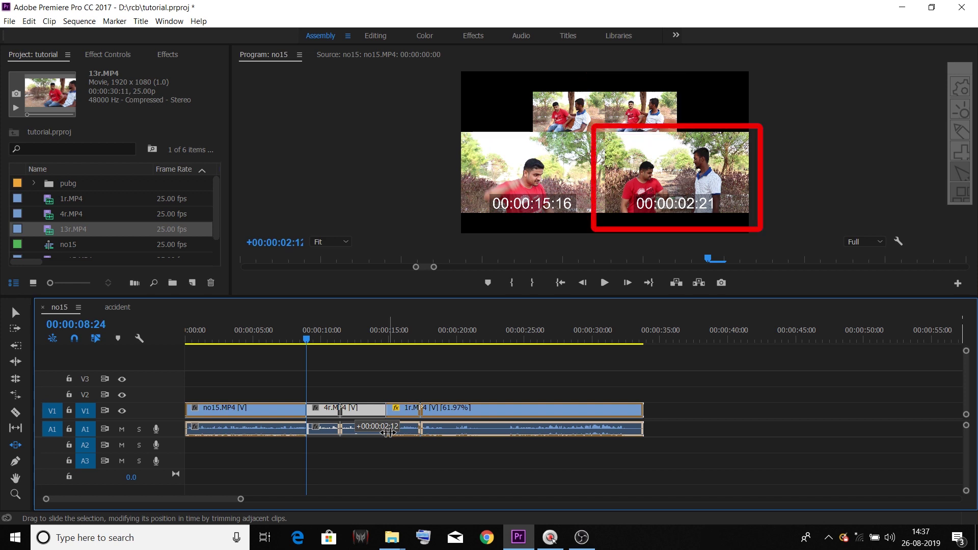
mouse_move(387, 432)
mouse_down()
mouse_move(404, 435)
mouse_move(396, 434)
mouse_up()
Step: Scrub across the cut between no15.MP4 and 4r.MP4, stopping at 00:00:11:18
drag(315, 336, 344, 359)
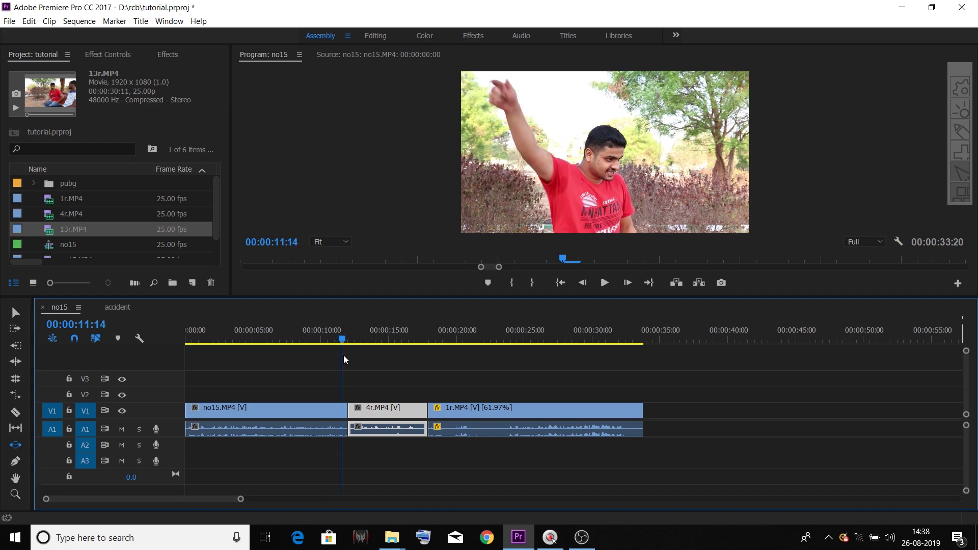
drag(344, 360, 373, 368)
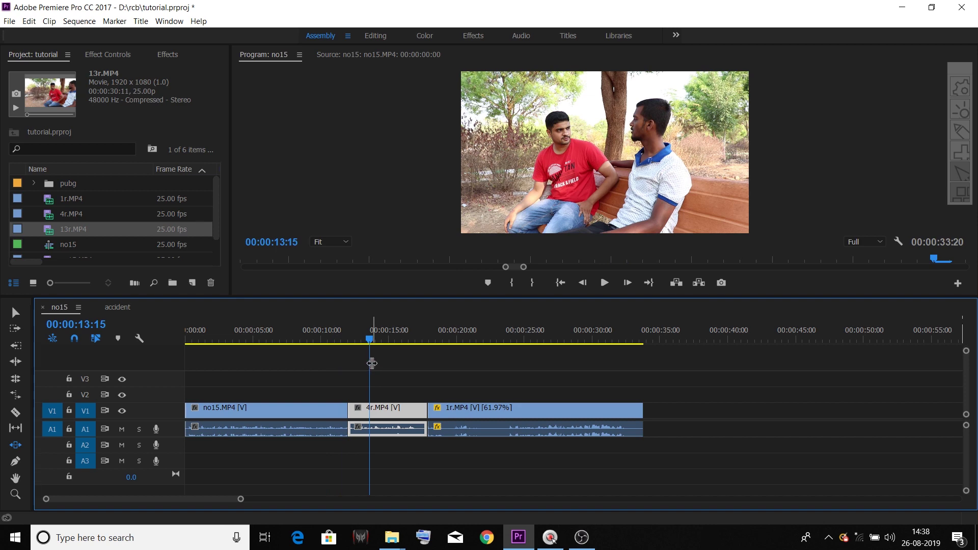
drag(369, 347, 344, 350)
Step: Slide 4r.MP4 slightly later to start at about 00:00:12:12, and switch back to the Slip tool
click(17, 446)
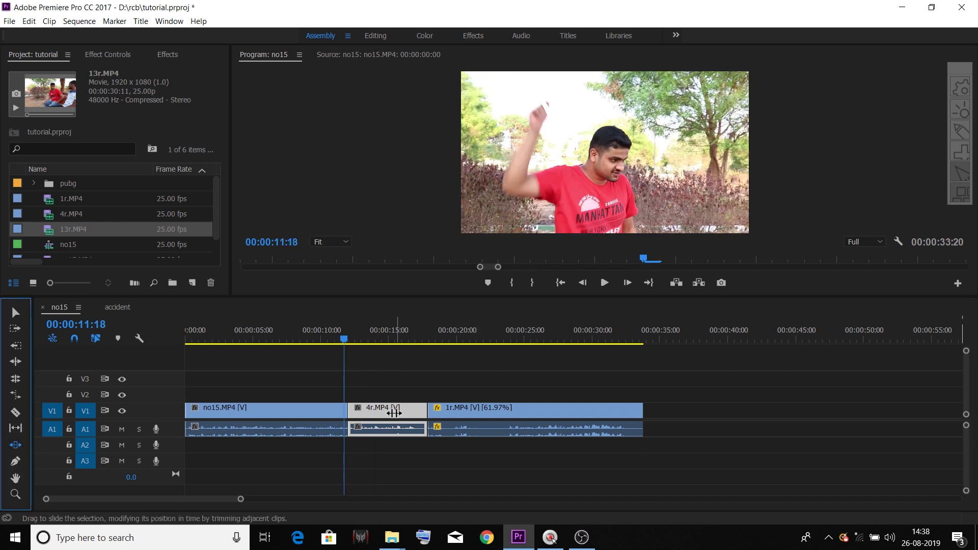
drag(394, 413, 400, 438)
click(16, 429)
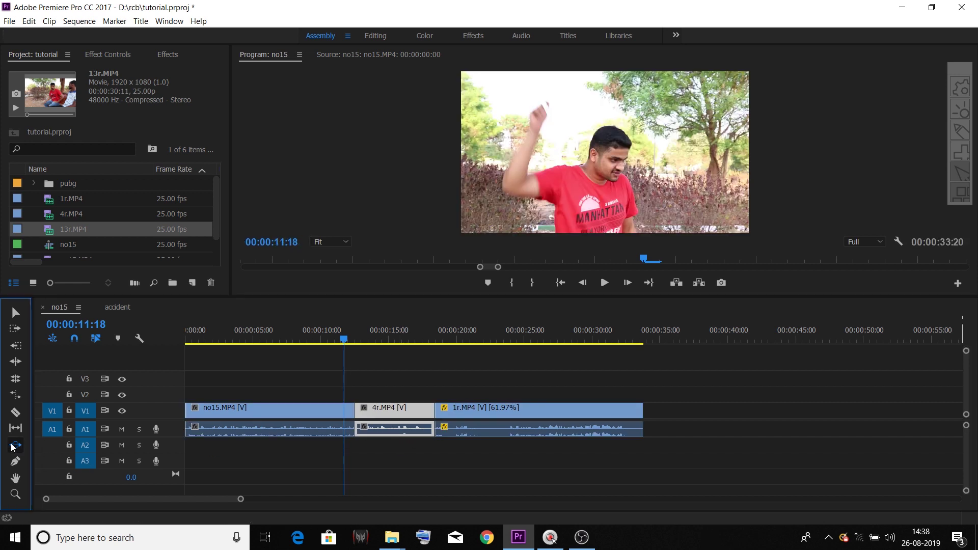
click(16, 446)
click(16, 427)
click(15, 445)
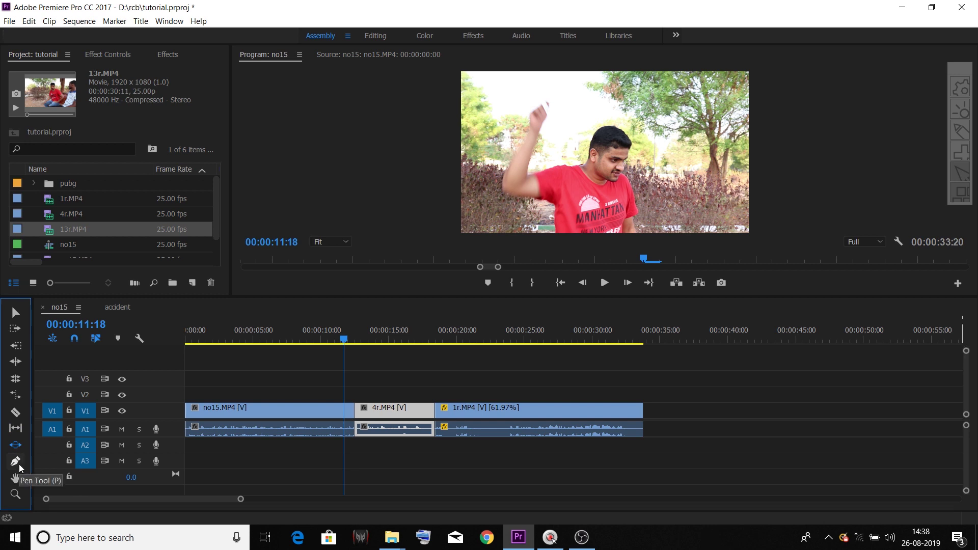
click(15, 429)
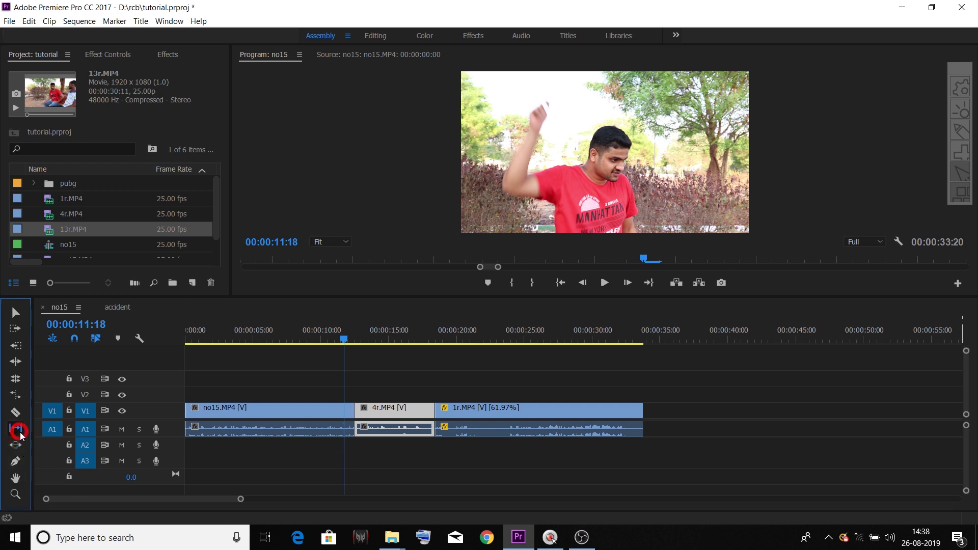
Step: Activate the Slide tool and switch from it to the Pen tool
click(20, 441)
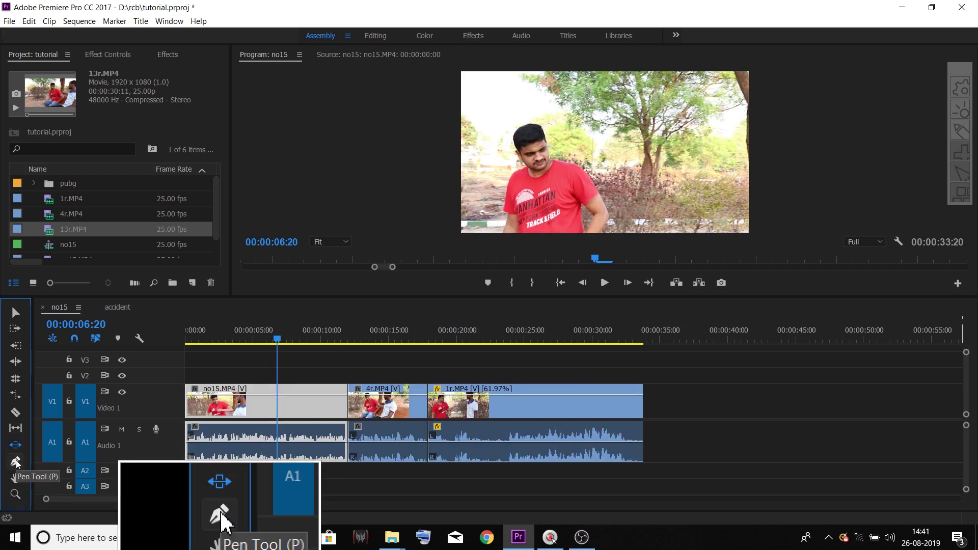
click(16, 461)
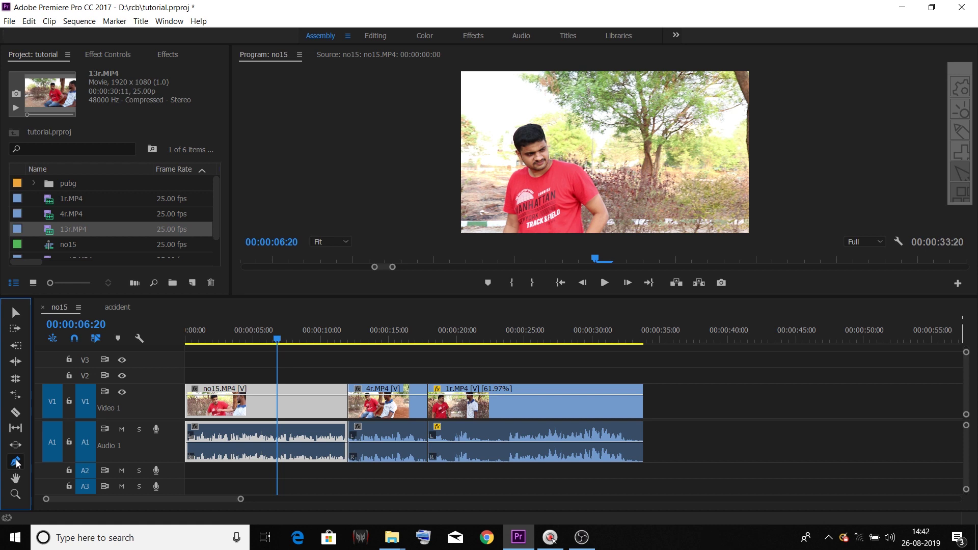
click(16, 462)
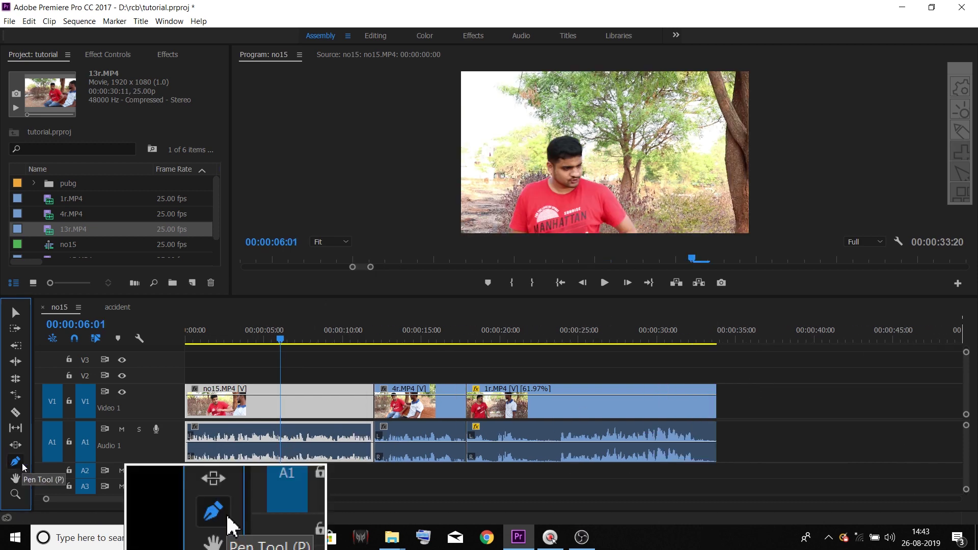
Step: Magnify the no15 timeline, pan along its clips with the Hand tool, and zoom back out to the whole sequence
click(16, 478)
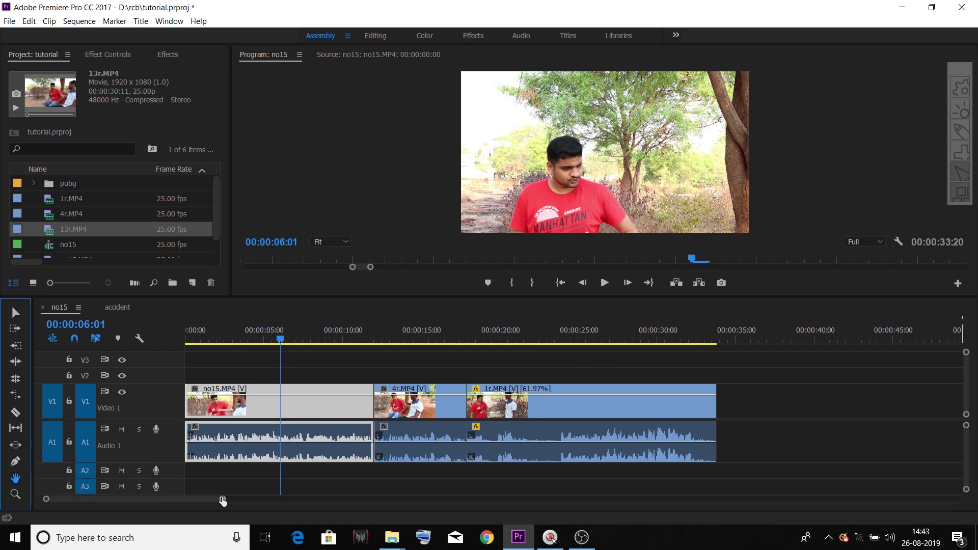
drag(222, 499, 144, 496)
drag(858, 426, 489, 415)
drag(692, 413, 550, 407)
drag(643, 402, 610, 403)
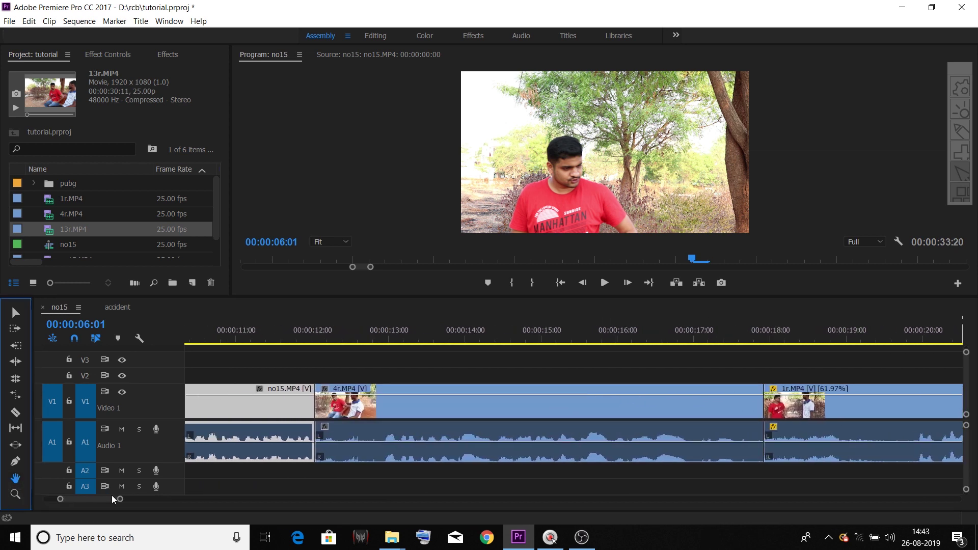
drag(120, 499, 297, 504)
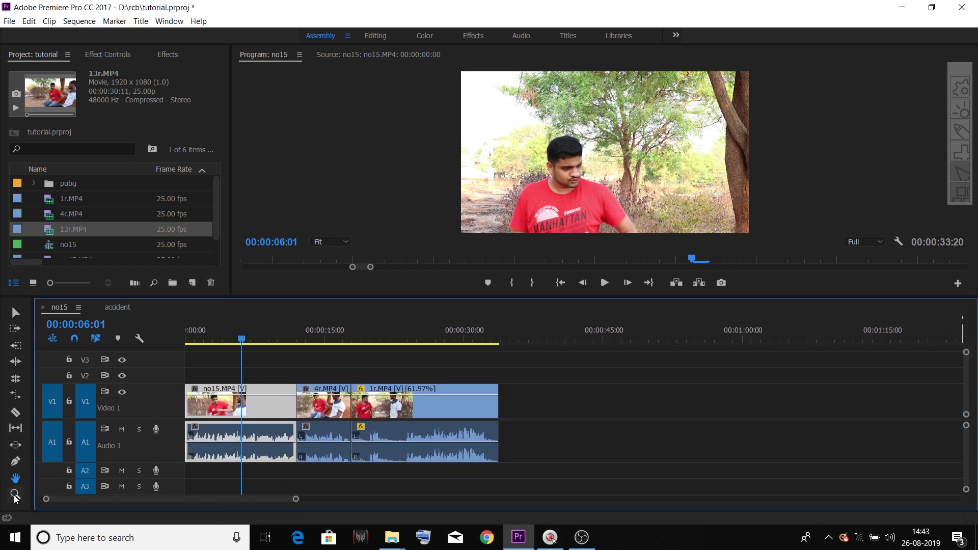
Step: Magnify the no15.MP4 clip in the timeline with the Zoom tool, and zoom back out until all three clips fit
key(F1)
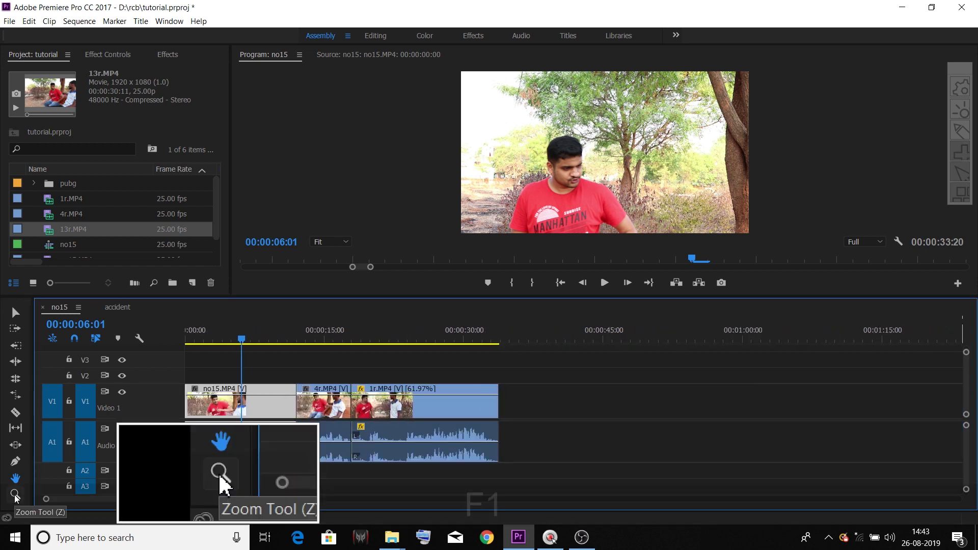
click(16, 498)
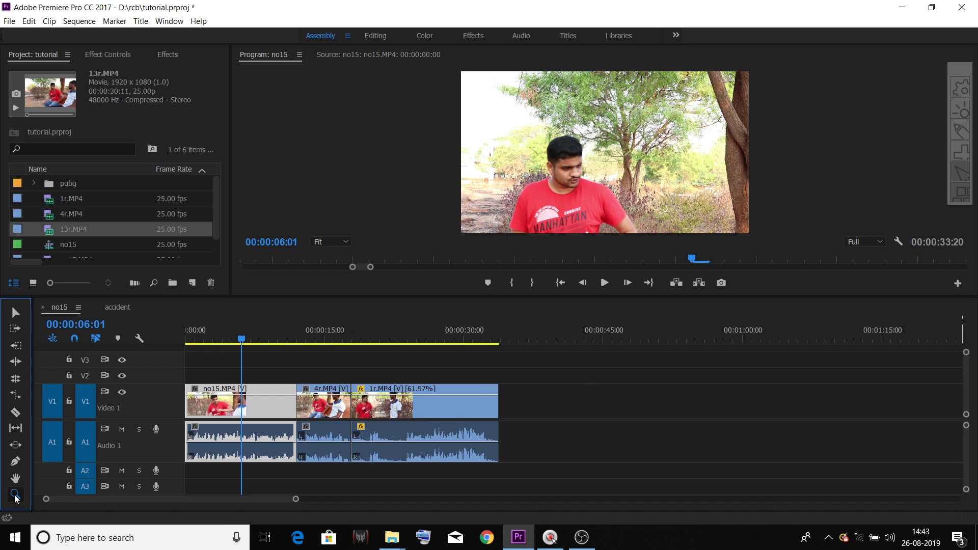
click(242, 404)
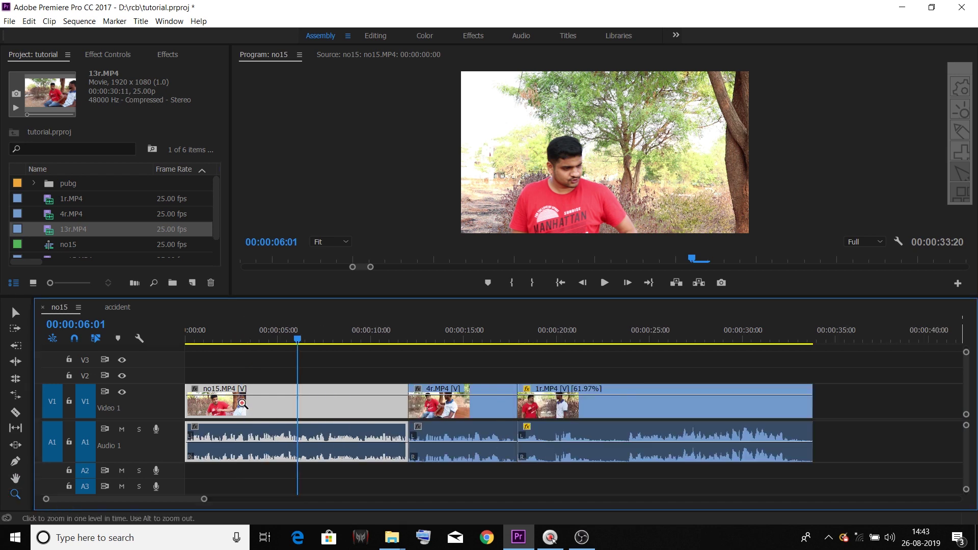
click(301, 400)
click(409, 415)
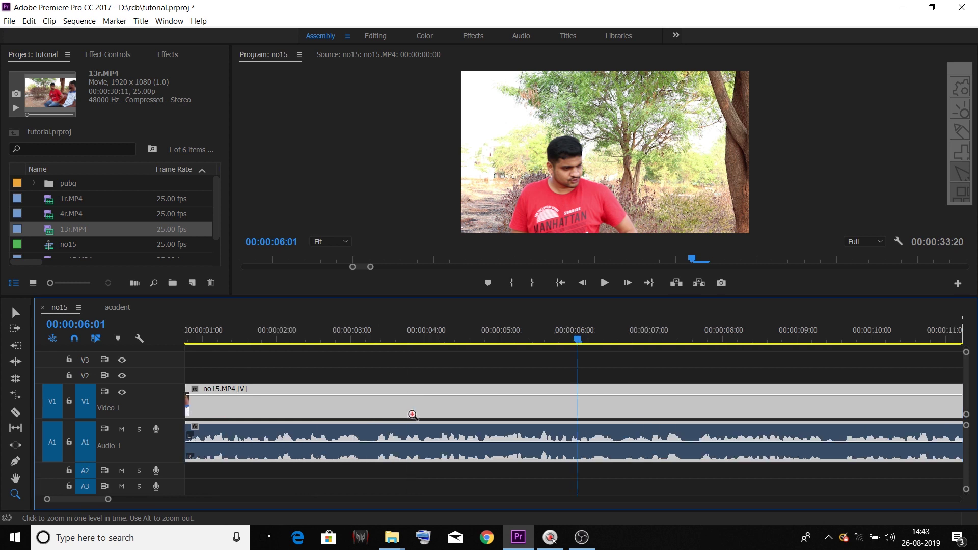
drag(103, 500, 712, 495)
Step: Run back through the Hand, Pen, Razor and Rolling Edit tools, ending on the Selection tool
click(16, 478)
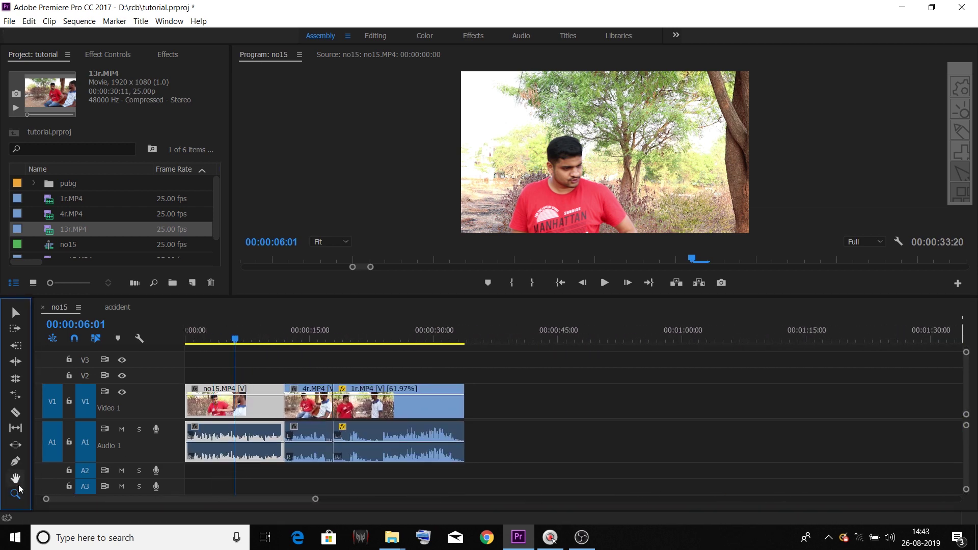
click(16, 463)
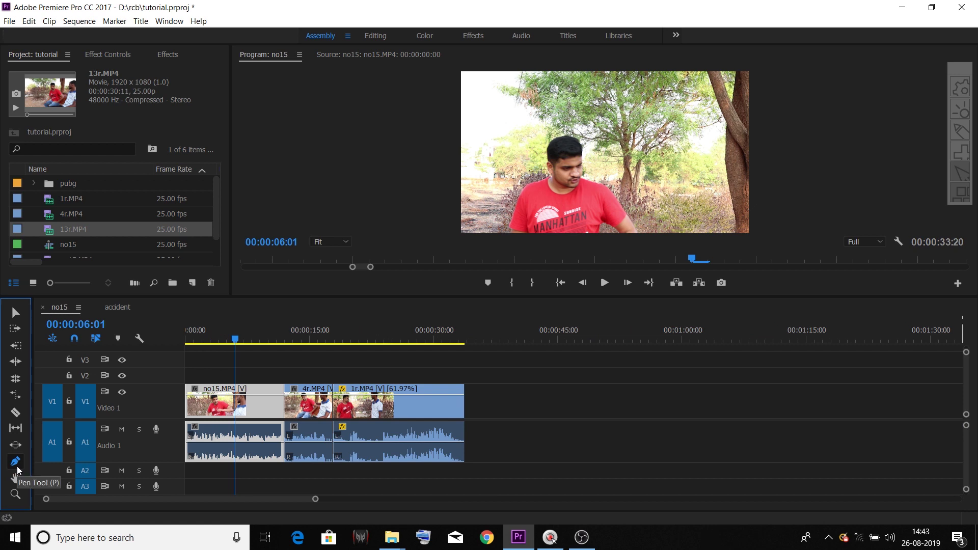
click(15, 412)
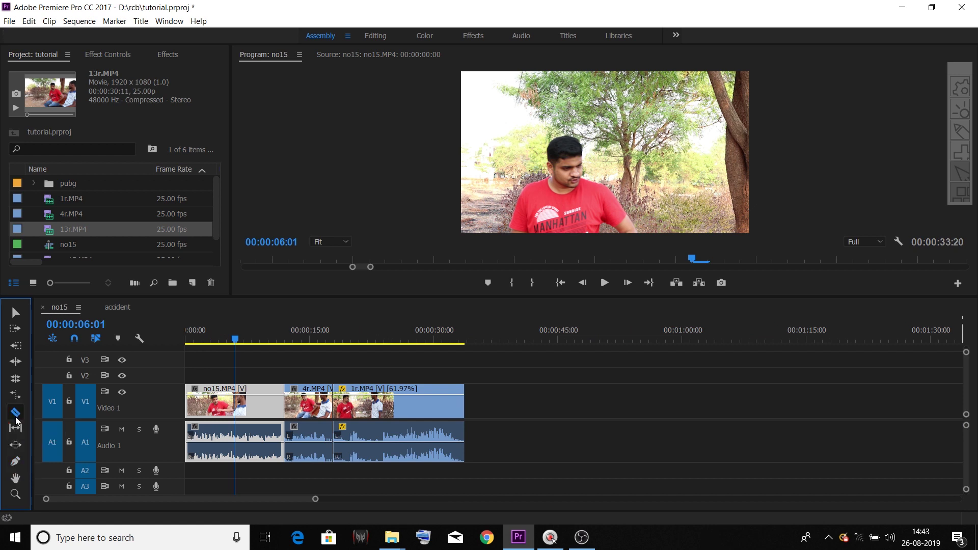
click(14, 380)
click(15, 314)
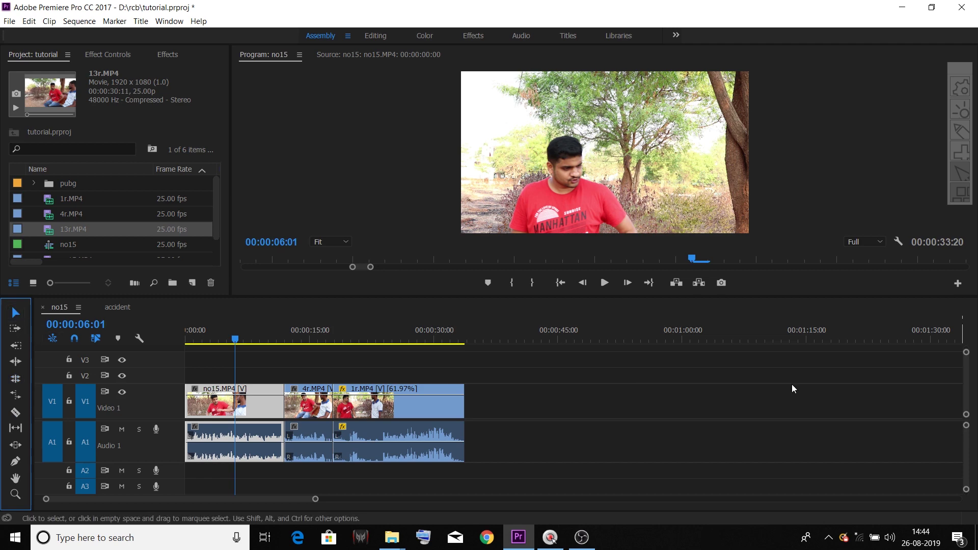
Step: Deselect the no15.MP4 clip and move the playhead to 00:00:11:11
click(582, 392)
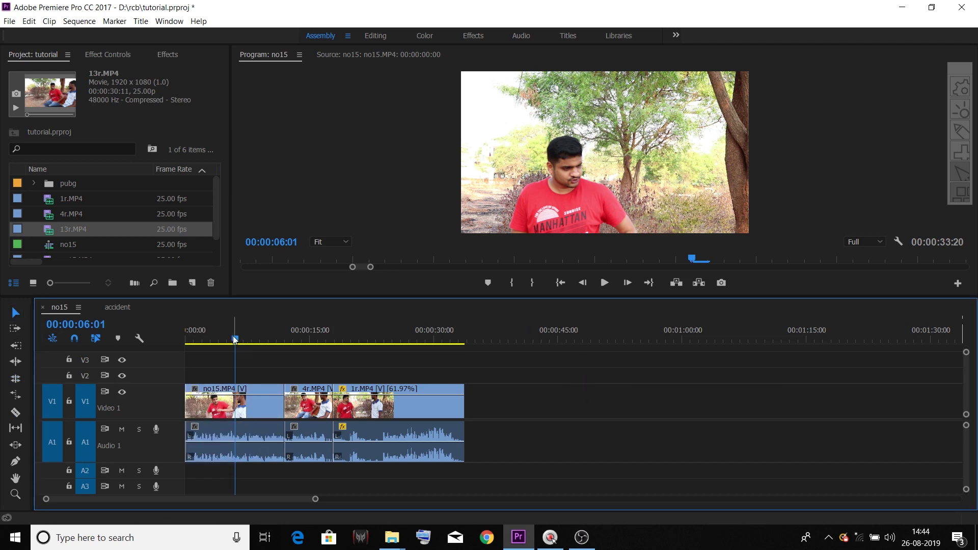
drag(239, 339, 279, 356)
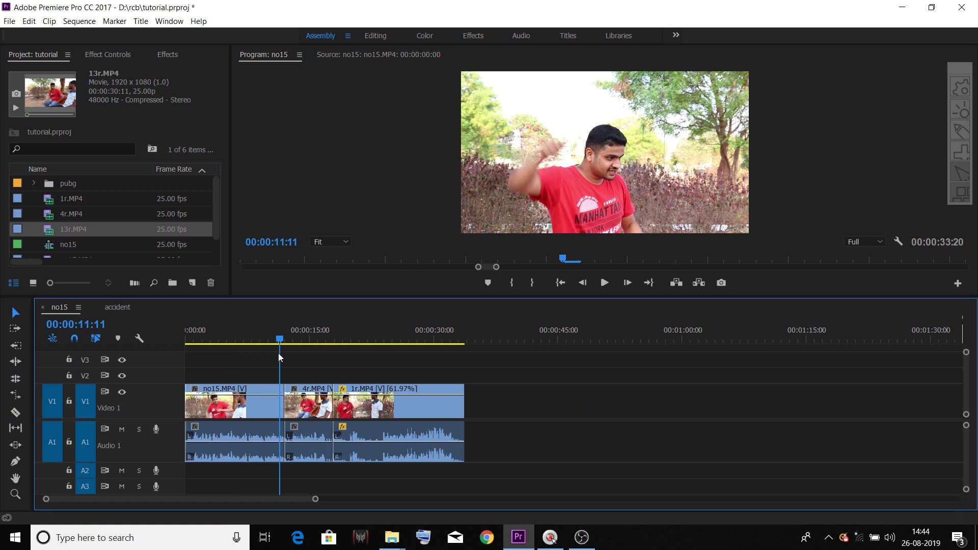